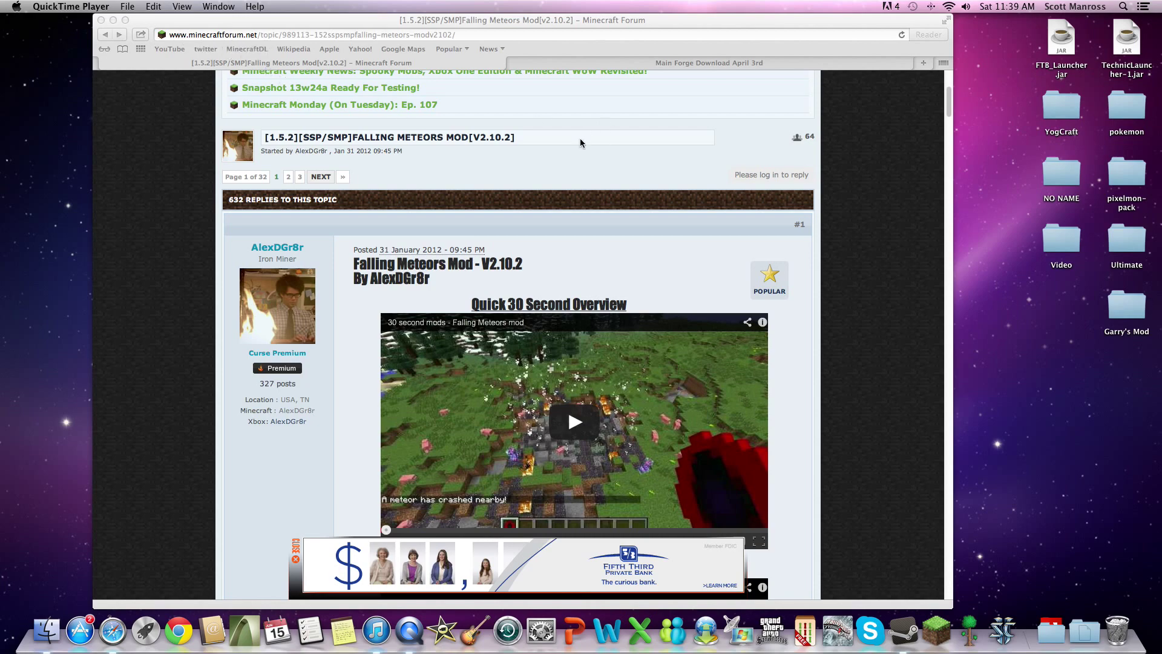
- Scroll the Falling Meteors Mod v2.10.2 forum post past the videos and screenshots to its Download section
scroll(564, 409, down, 5)
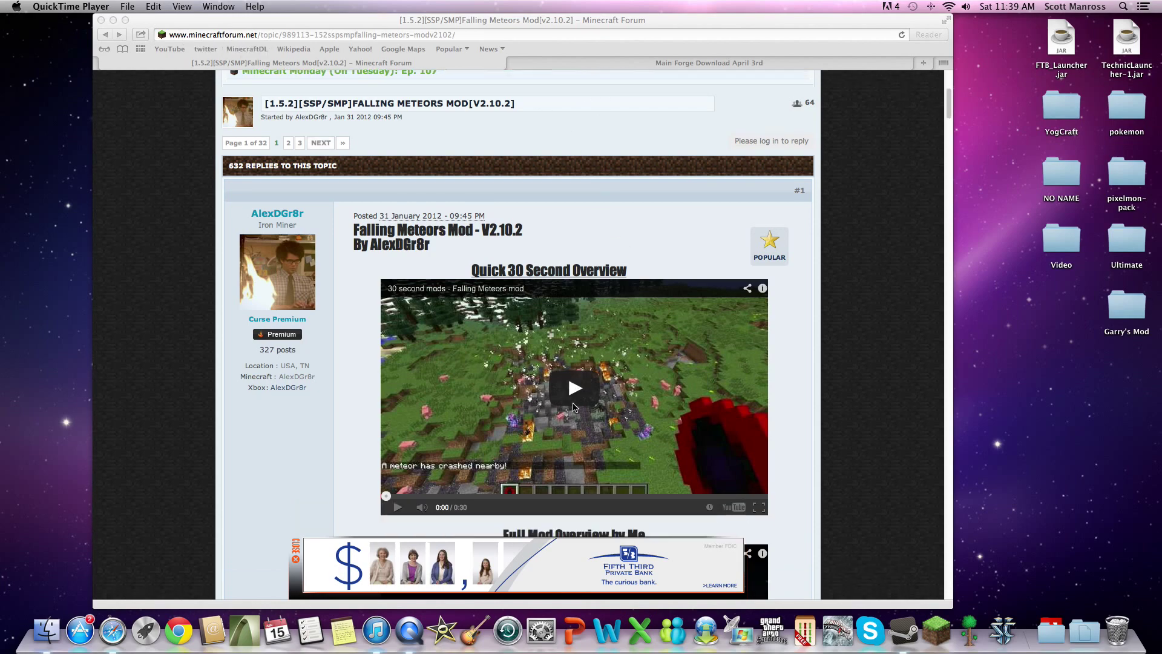
click(897, 356)
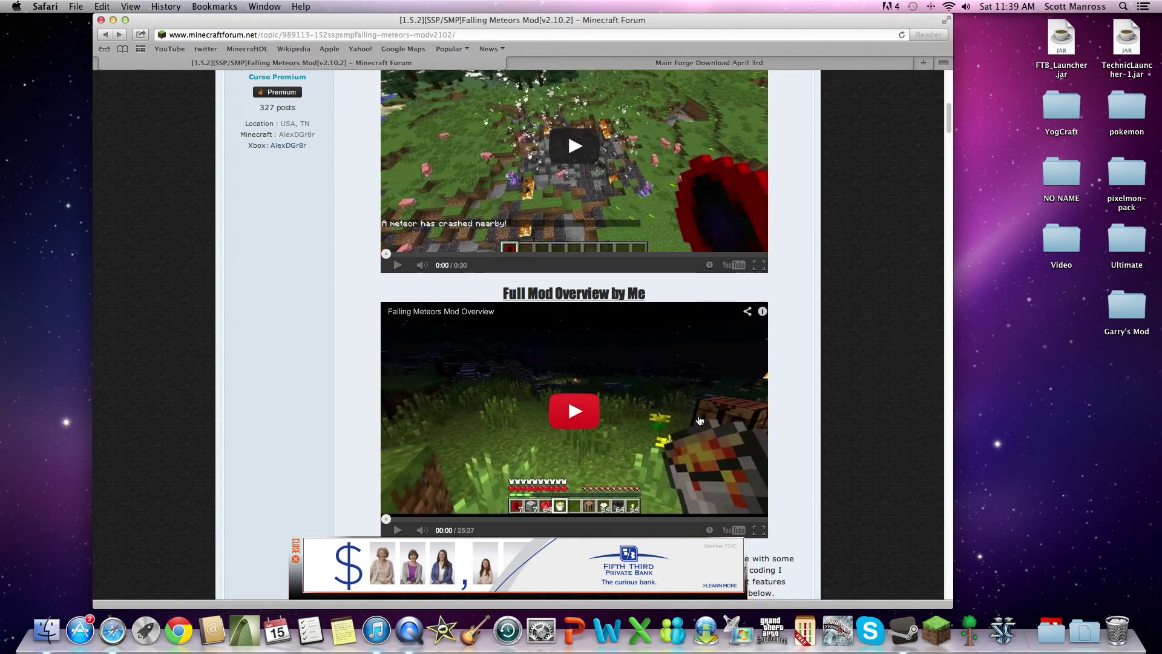
scroll(605, 394, down, 4)
scroll(634, 247, up, 6)
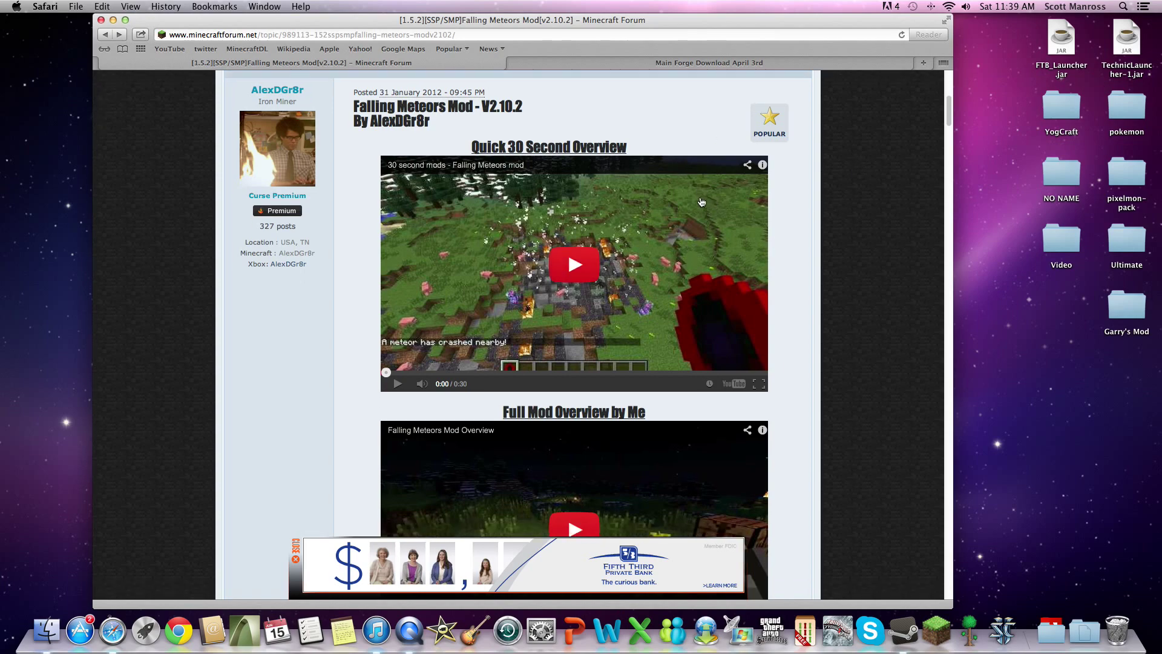
scroll(708, 212, up, 6)
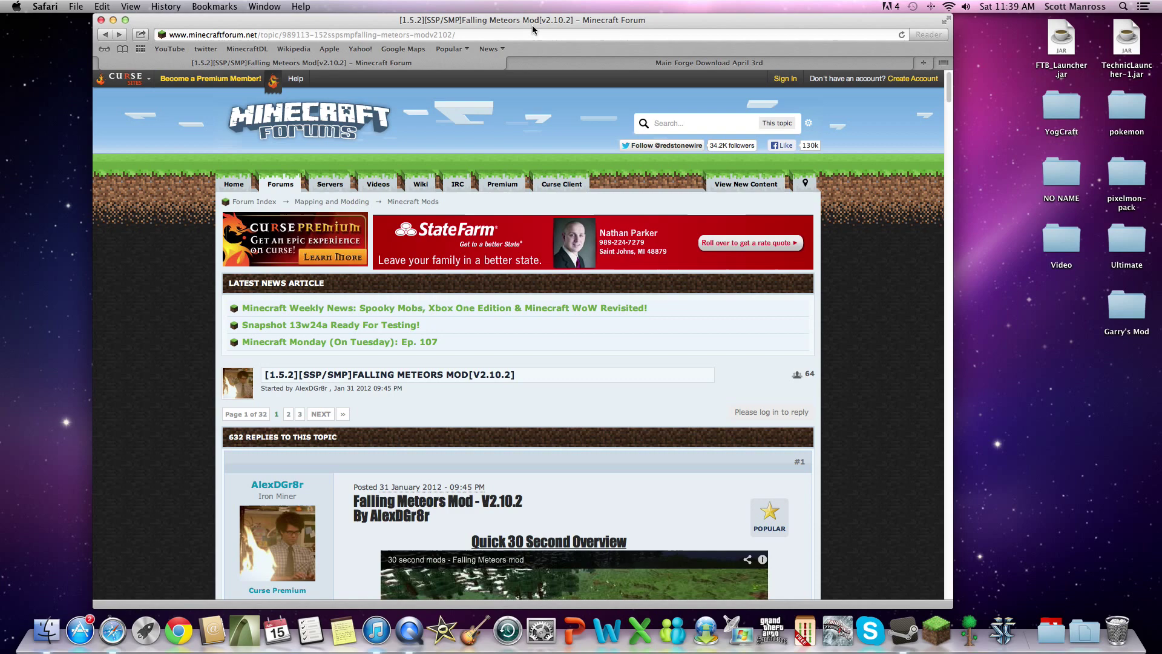
scroll(543, 144, down, 6)
scroll(543, 143, down, 3)
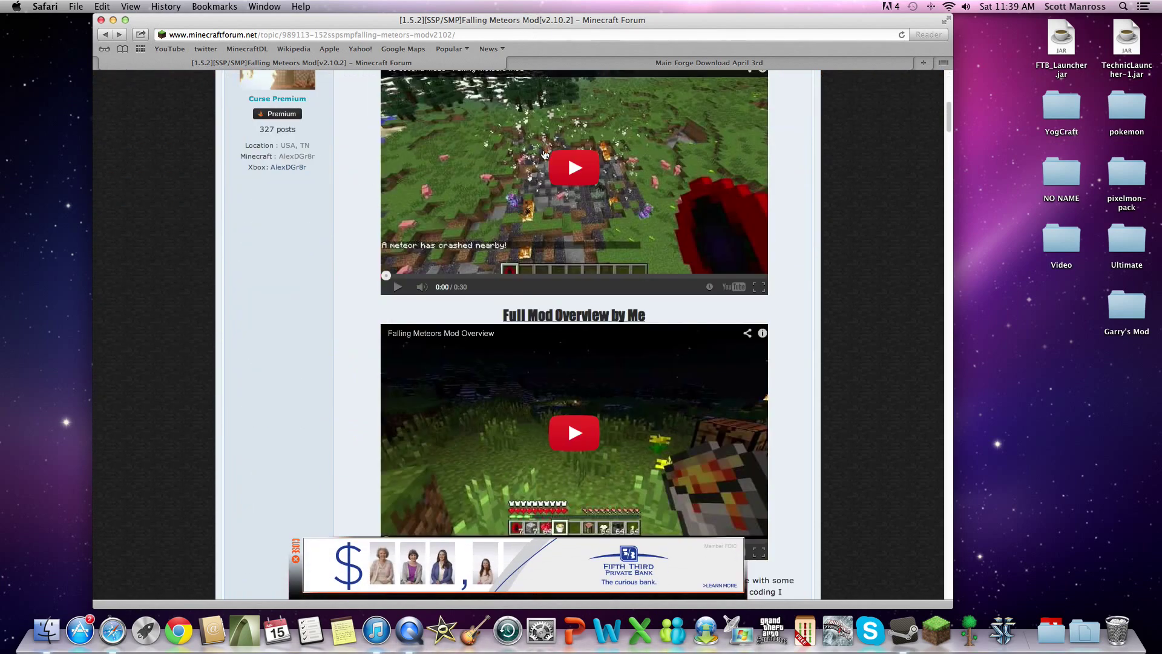
scroll(544, 155, down, 6)
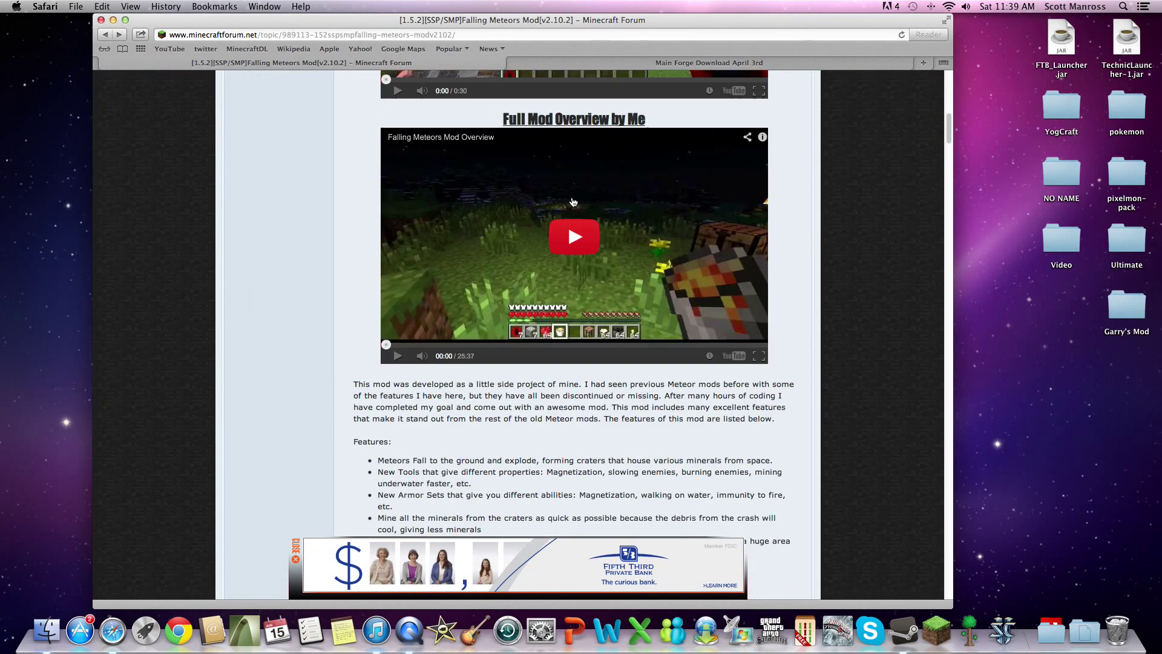
scroll(601, 139, up, 3)
scroll(601, 139, down, 20)
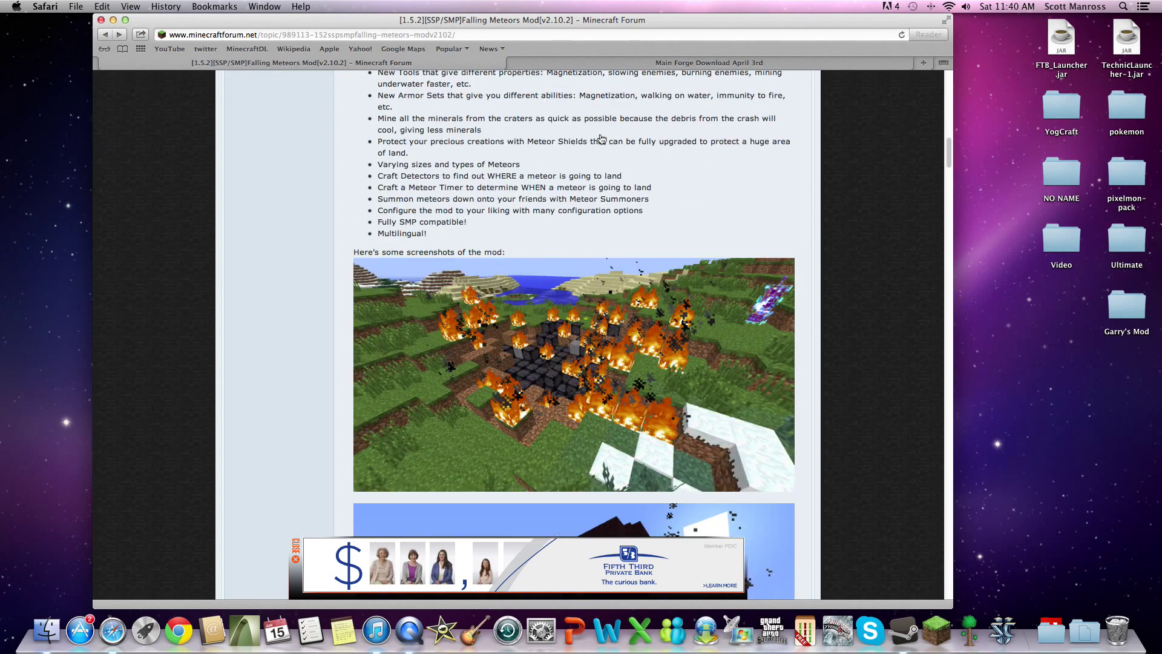
scroll(589, 182, down, 8)
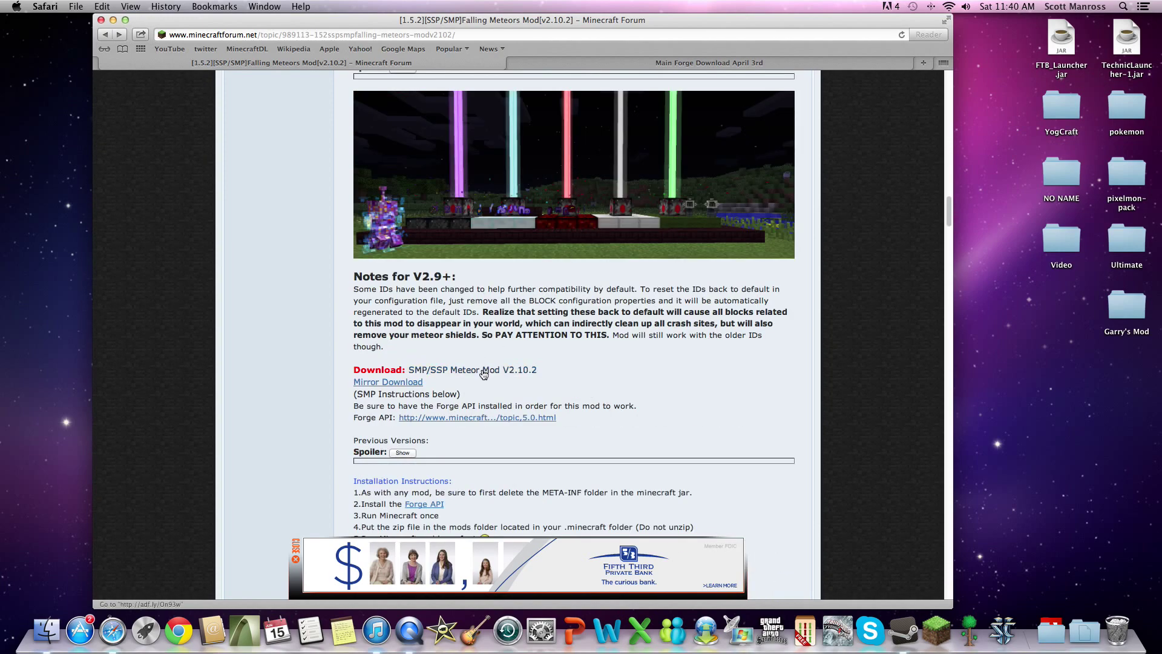
- Start the SMP/SSP Meteors Mod V2.10.2 download and switch to the Main Forge Download page
click(479, 371)
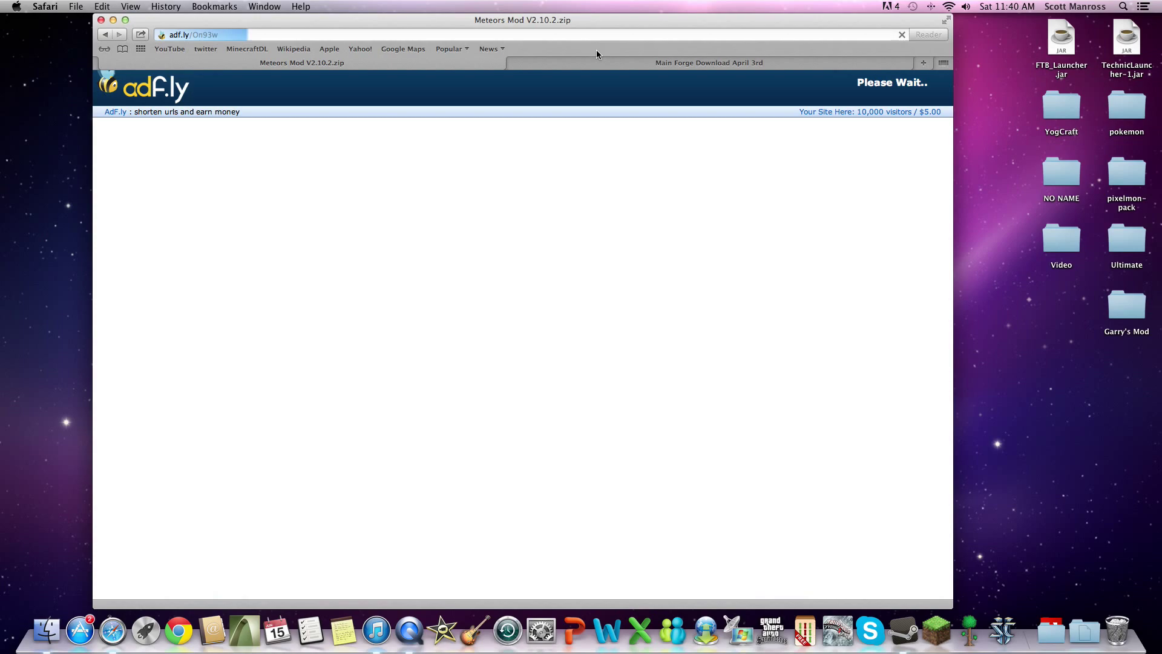
click(593, 63)
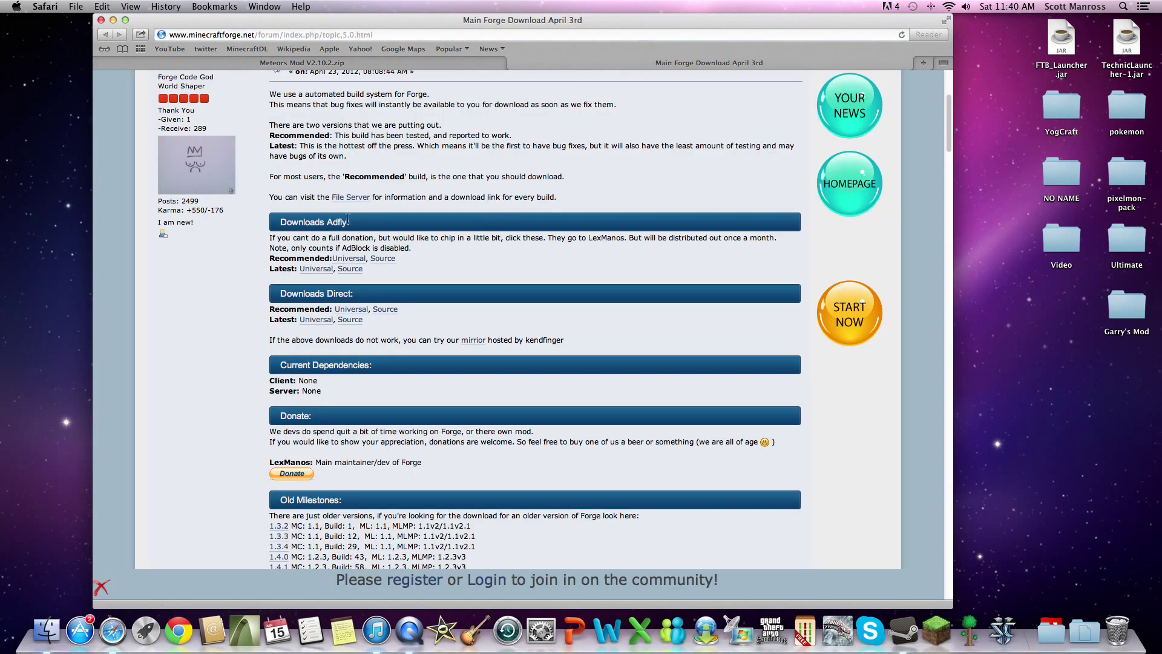
scroll(354, 224, up, 5)
scroll(372, 274, down, 5)
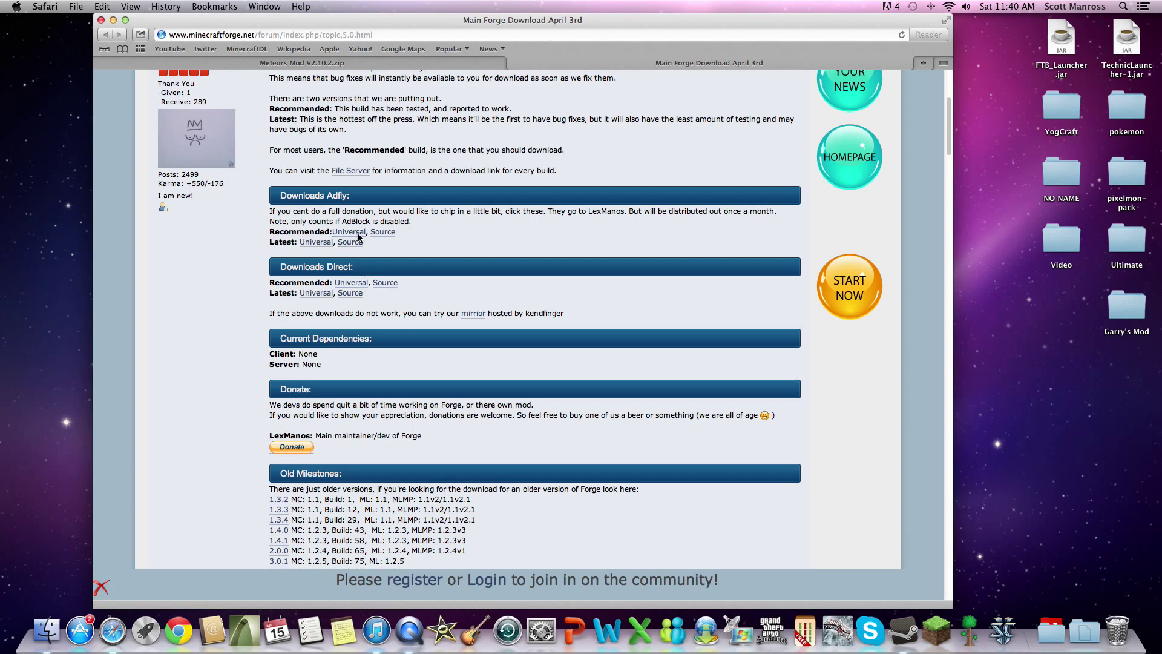
- Get the recommended Forge universal 1.5.2-7.8.1.737 zip through AdF.ly, checking the MediaFire Meteors tab
click(351, 231)
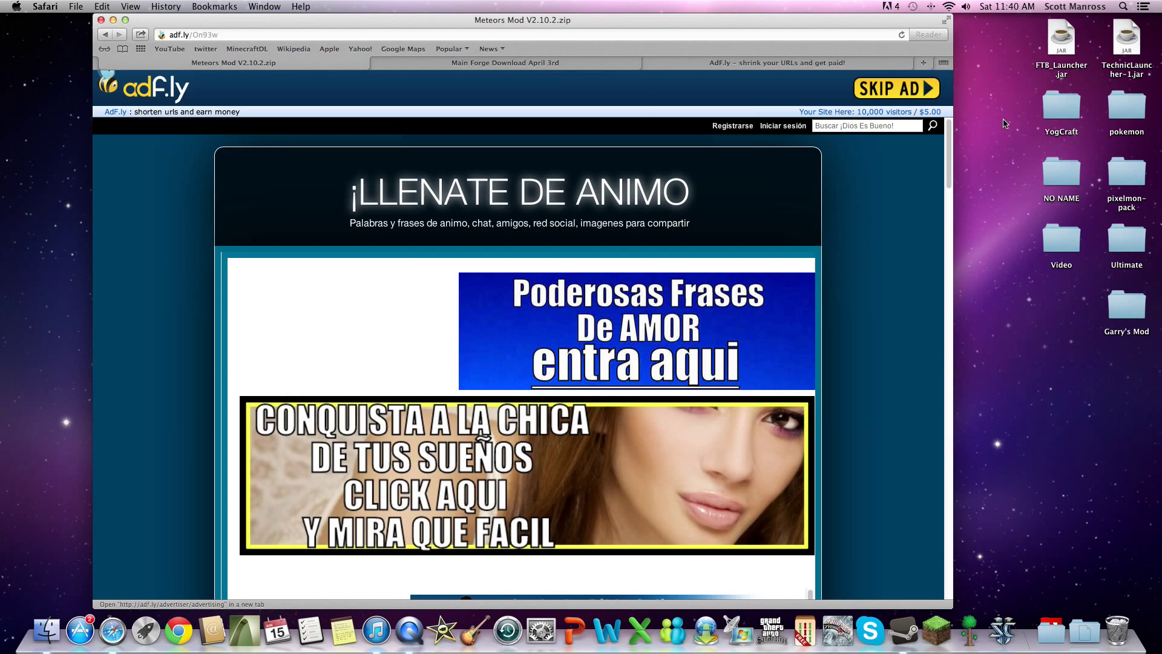
click(880, 87)
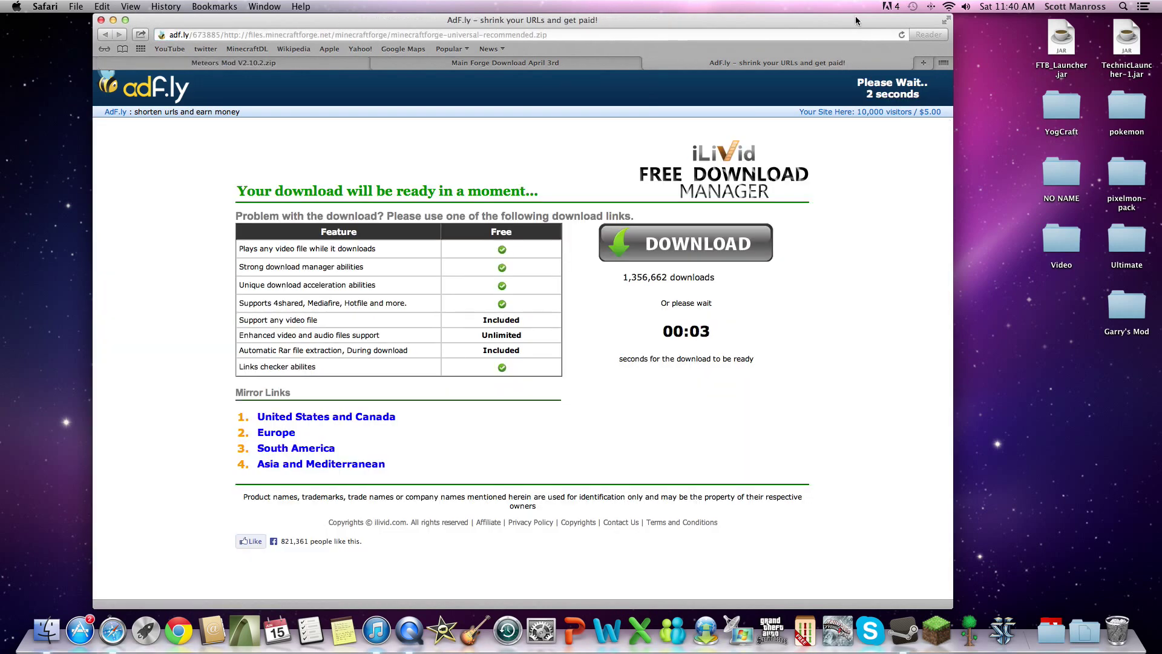
drag(855, 17, 854, 40)
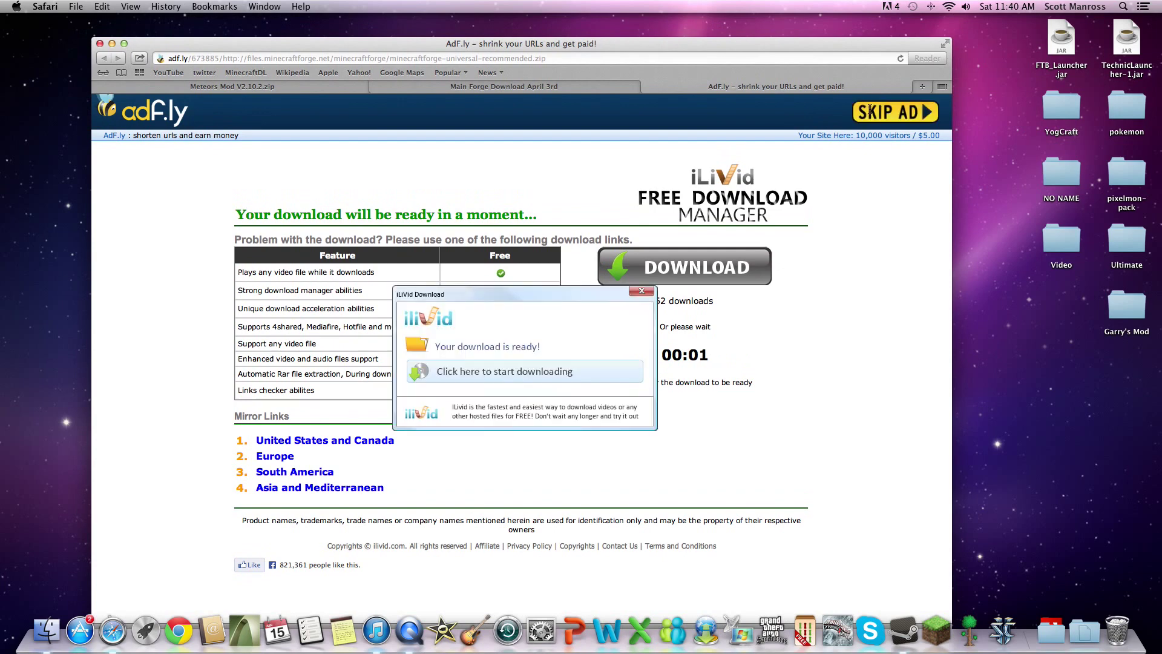
click(894, 116)
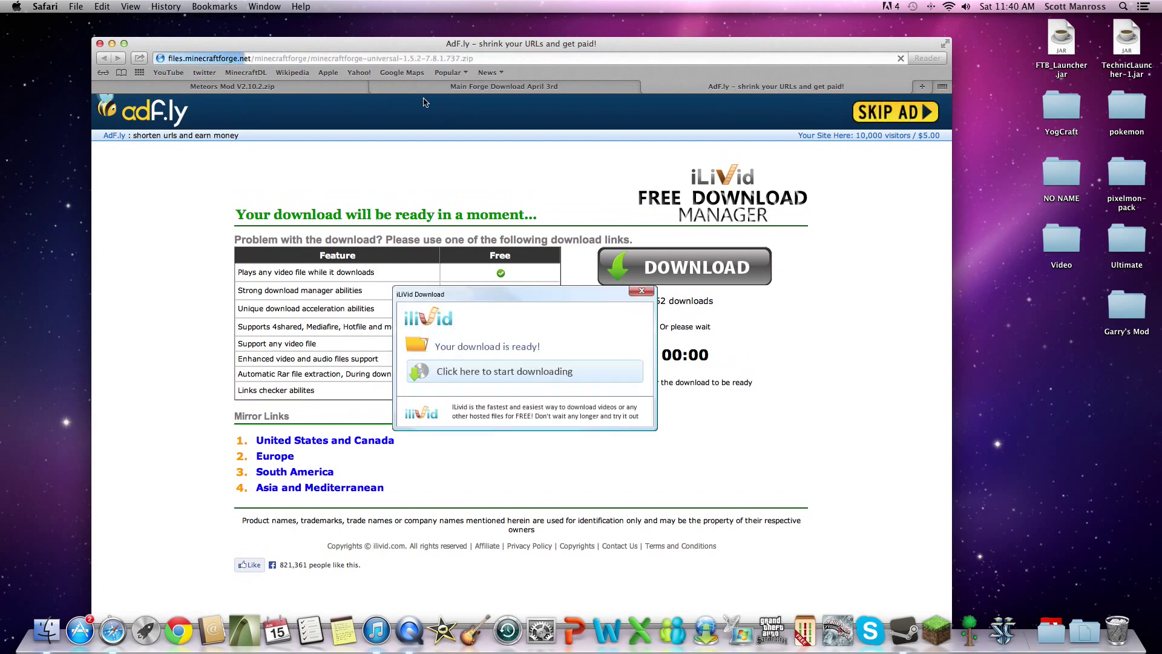
click(311, 85)
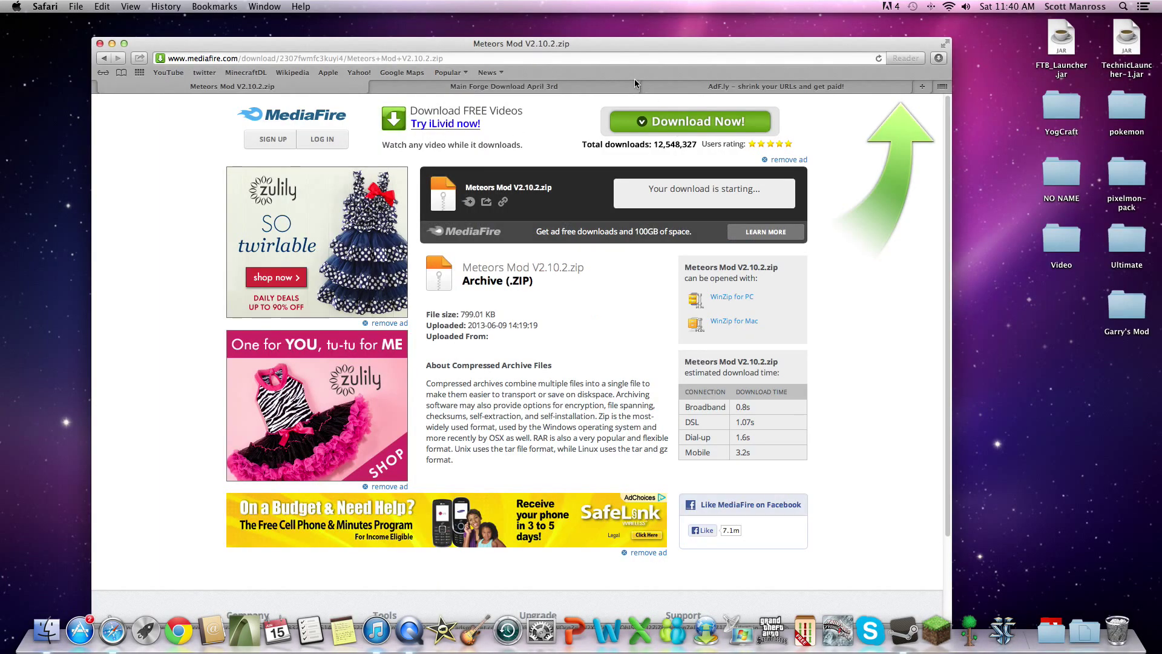
click(868, 89)
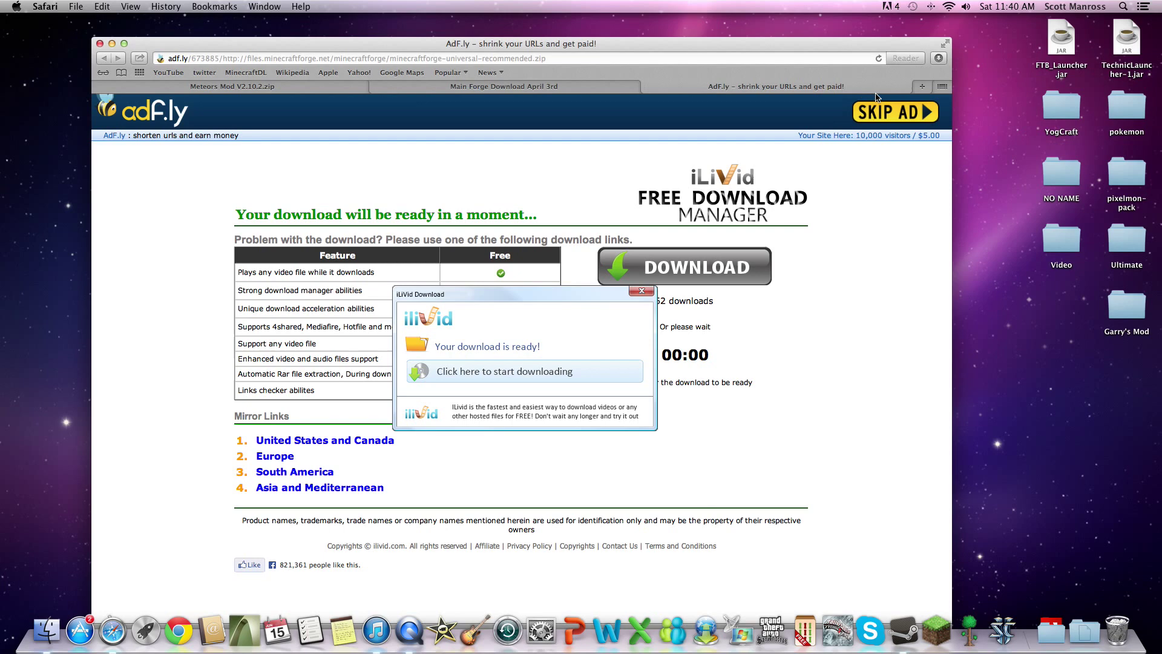
mouse_move(865, 49)
mouse_down()
mouse_move(847, 47)
mouse_move(838, 72)
mouse_move(864, 81)
mouse_move(890, 63)
mouse_move(881, 62)
mouse_up()
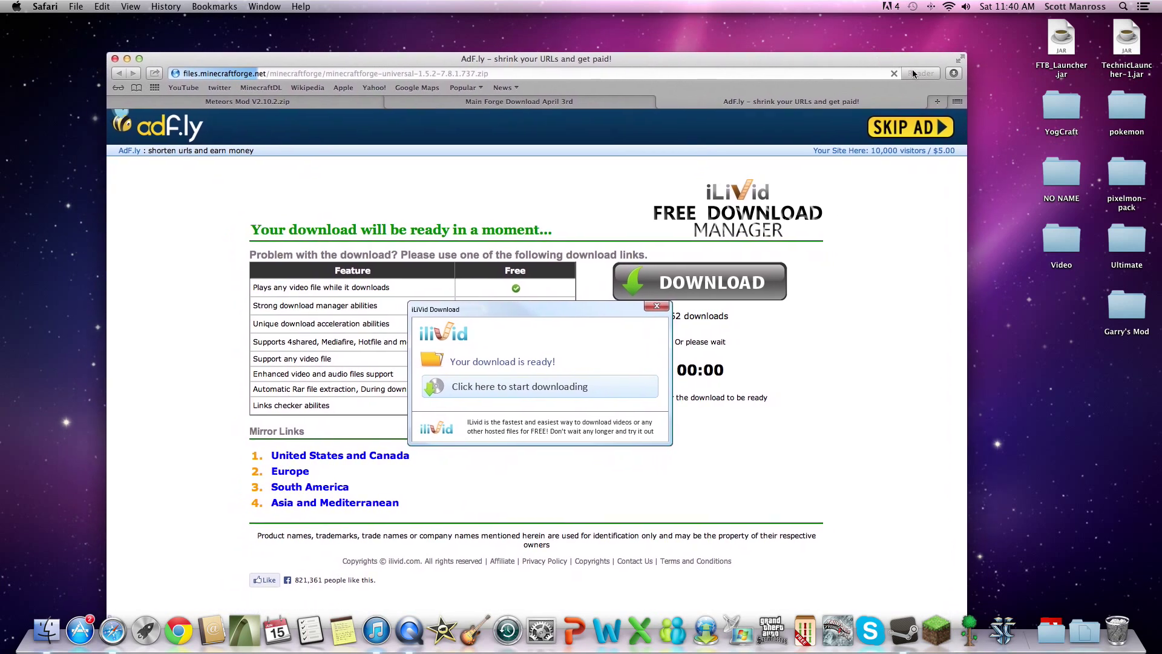
- Move the downloaded Meteors Mod V2-1 and minecraftforge-universal-1-3 folders onto the desktop and close Safari
click(954, 73)
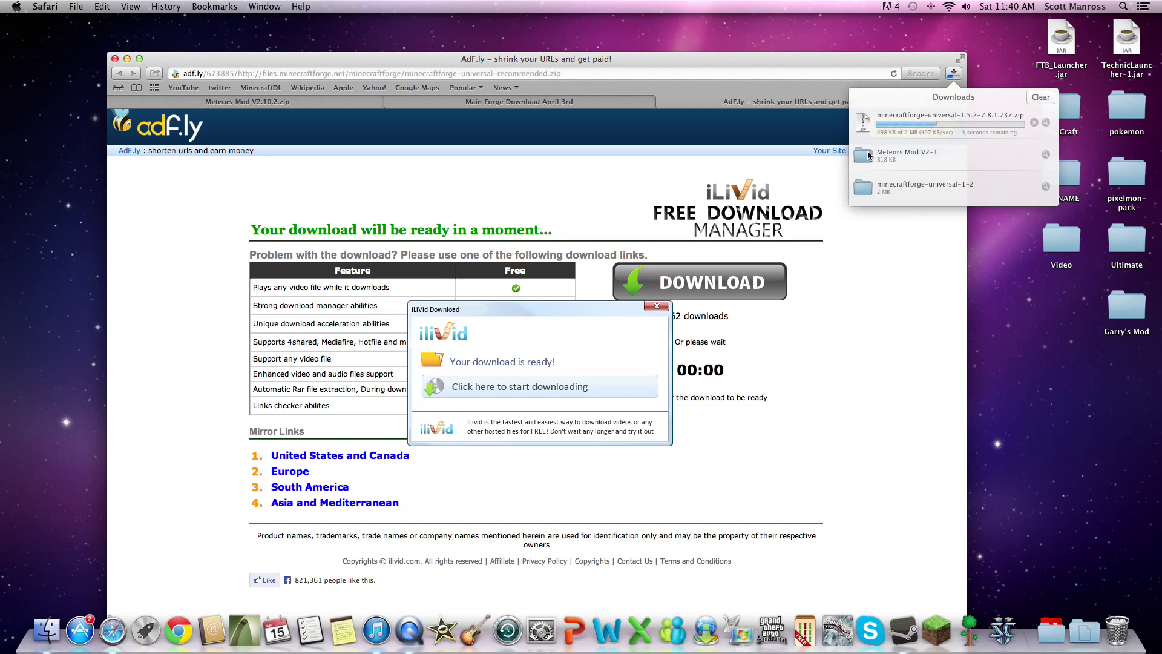
mouse_move(869, 156)
mouse_down()
mouse_move(975, 351)
mouse_move(1029, 424)
mouse_move(1023, 433)
mouse_up()
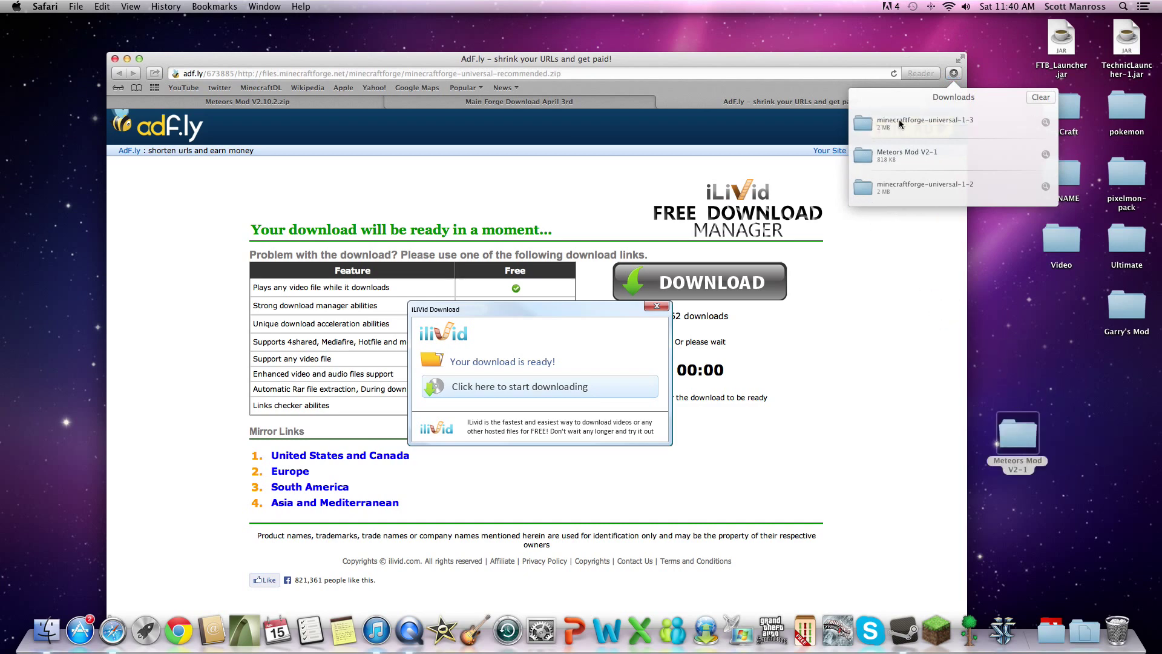
mouse_move(868, 130)
mouse_down()
mouse_move(1059, 393)
mouse_move(1017, 367)
mouse_up()
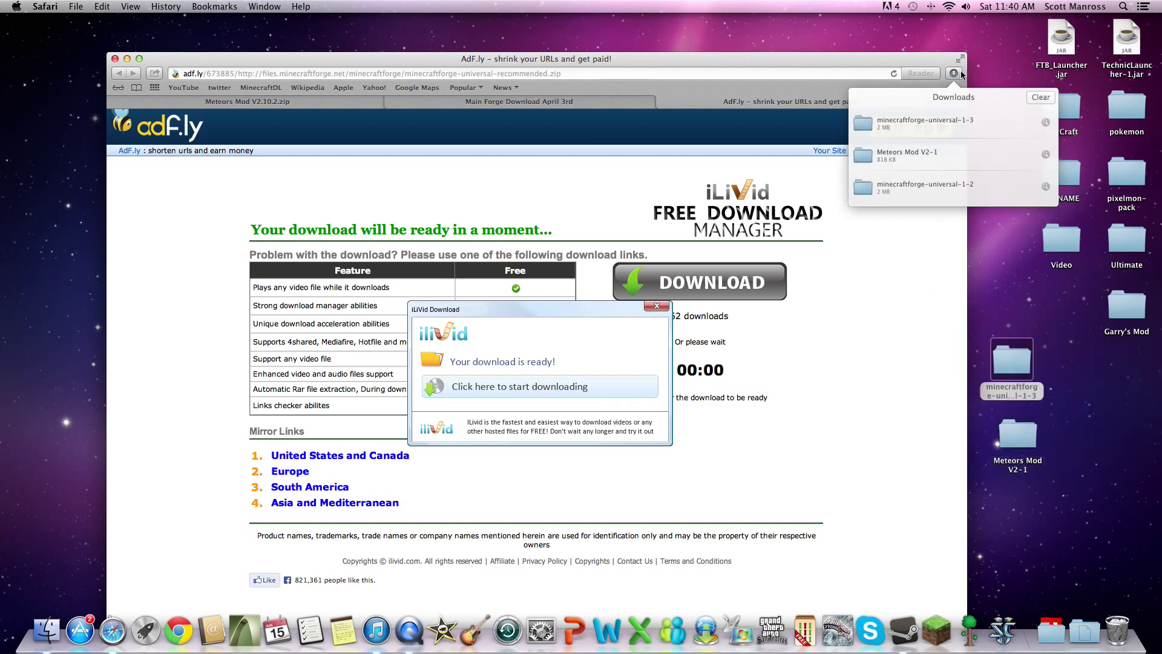
click(115, 59)
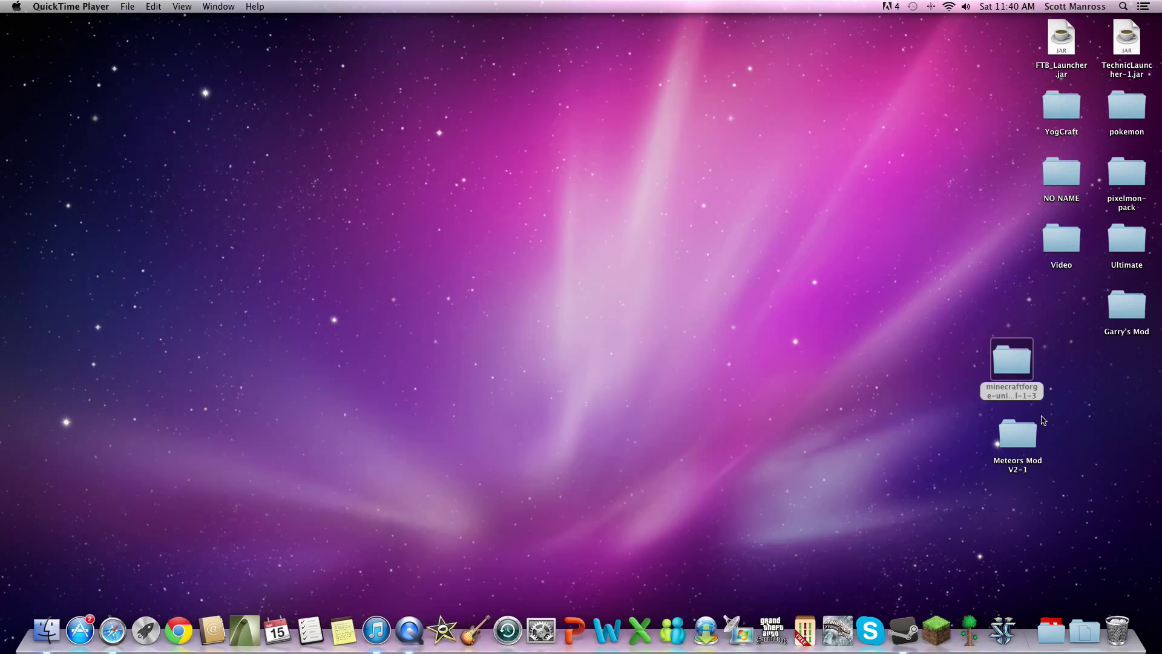
drag(1099, 346, 960, 484)
mouse_move(1014, 433)
mouse_down()
mouse_move(390, 198)
mouse_move(426, 225)
mouse_move(506, 205)
mouse_move(517, 182)
mouse_up()
- Browse Finder to Library > Application Support > minecraft > bin and select minecraft.jar for renaming
click(576, 213)
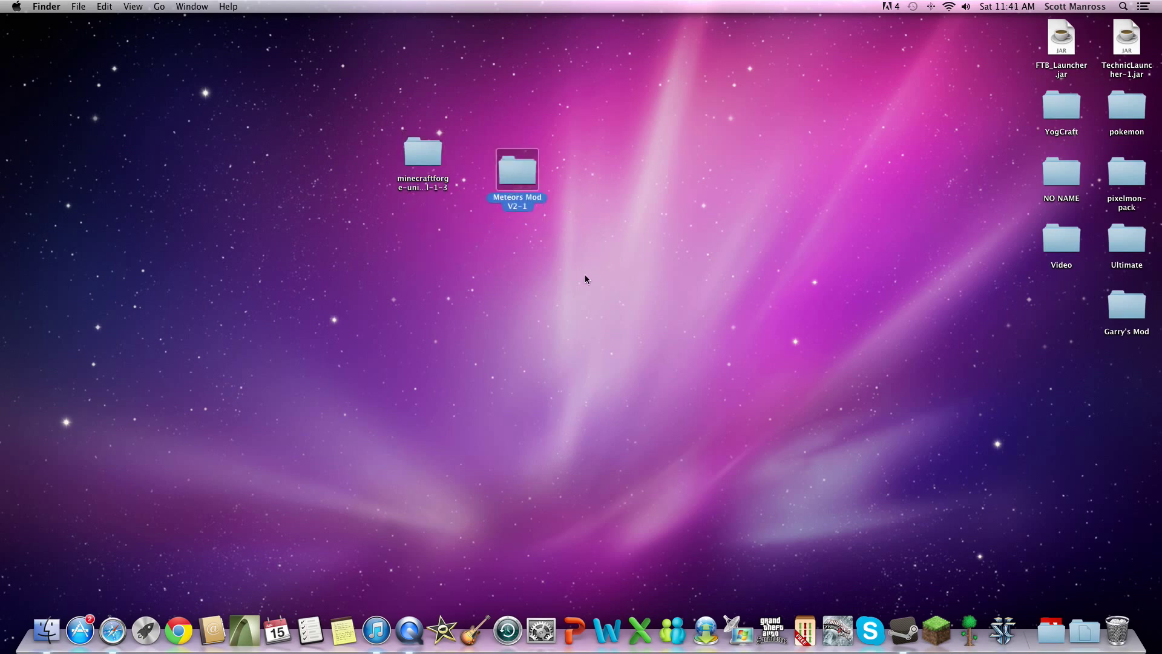
click(46, 639)
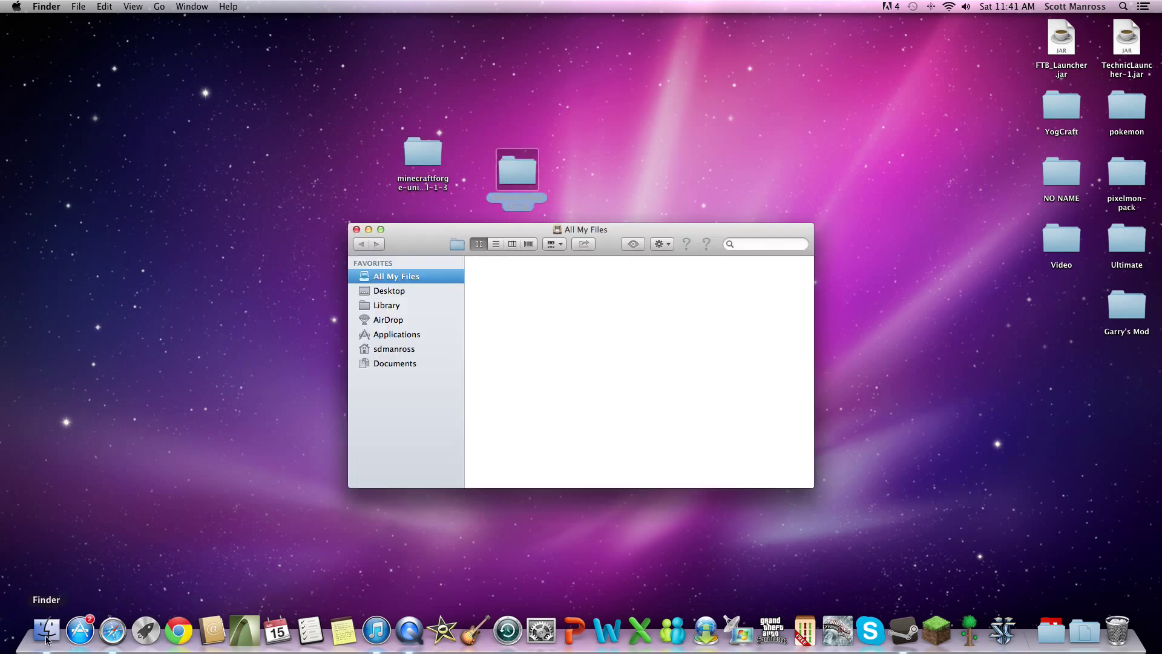
click(374, 307)
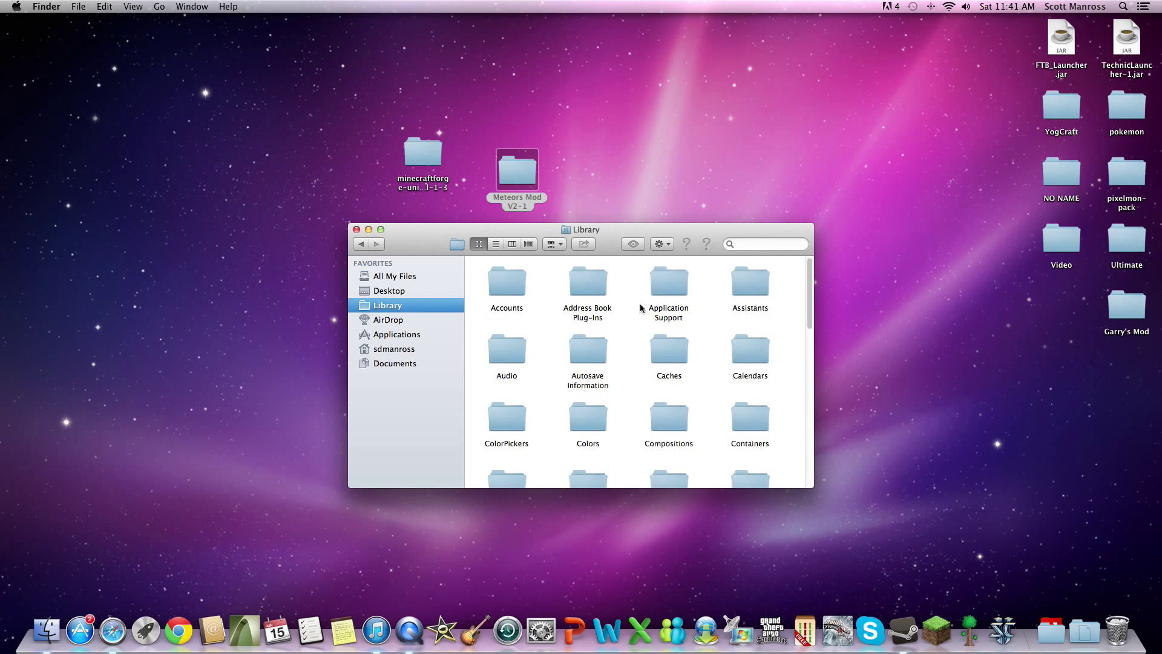
double_click(669, 286)
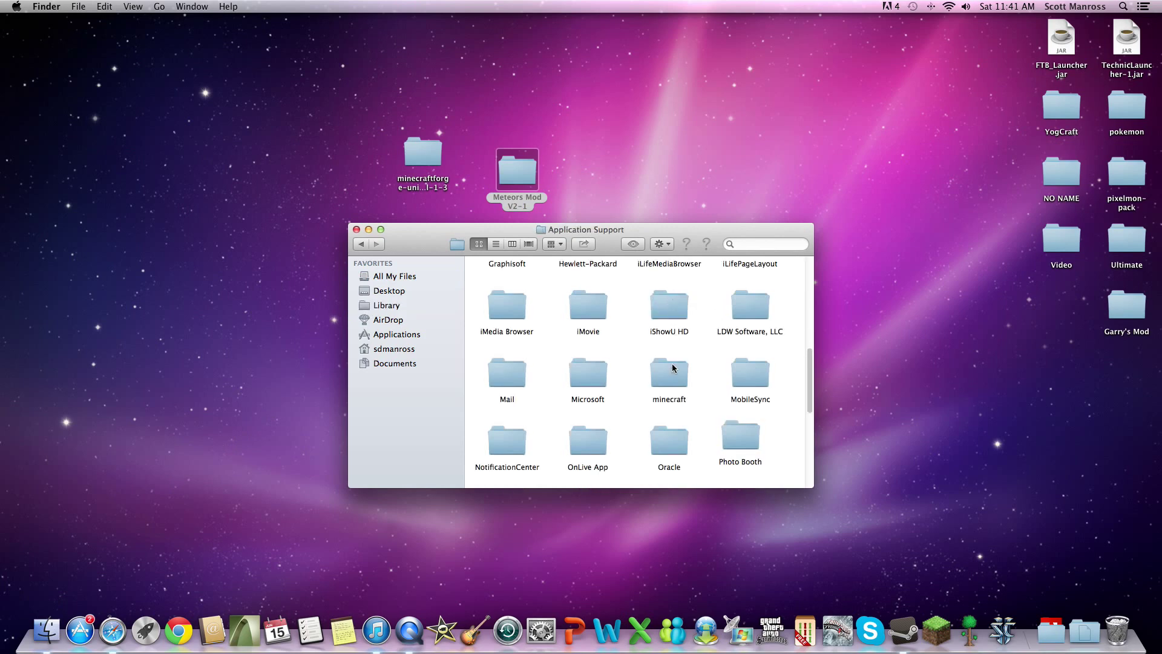
double_click(693, 394)
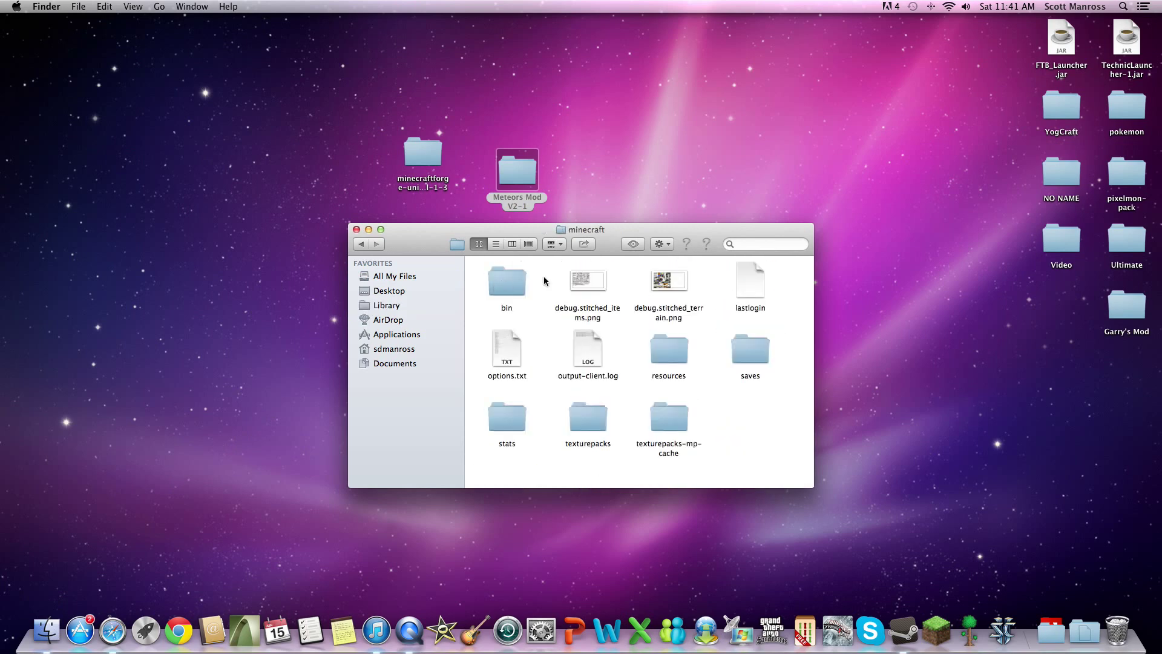
double_click(524, 281)
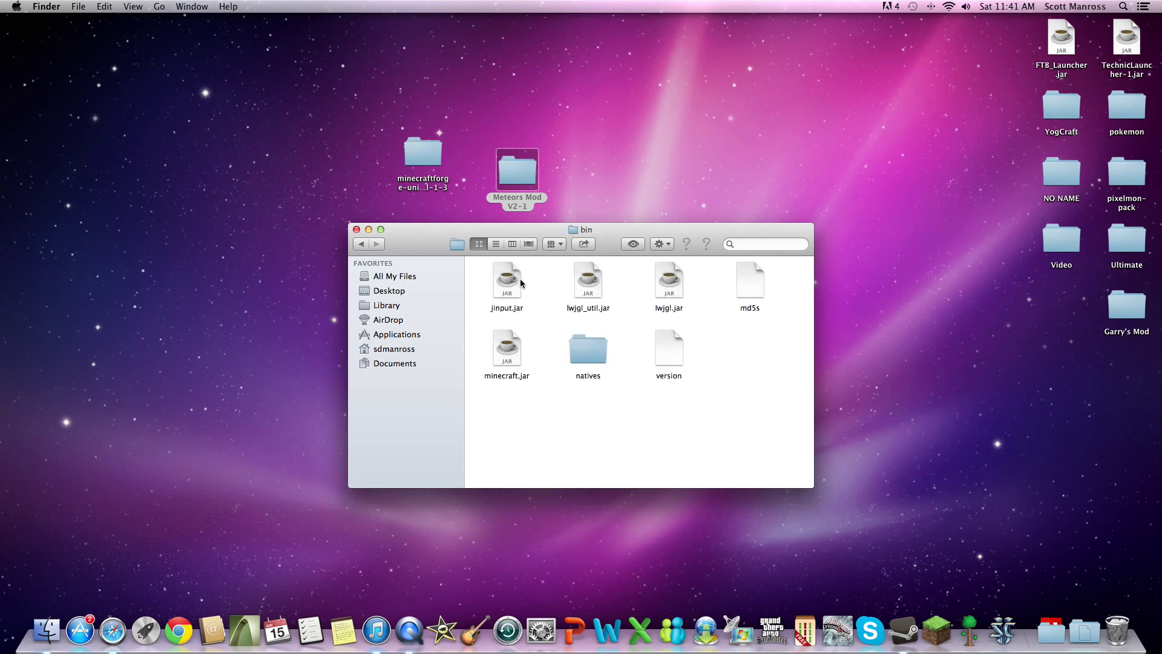
drag(496, 336, 519, 395)
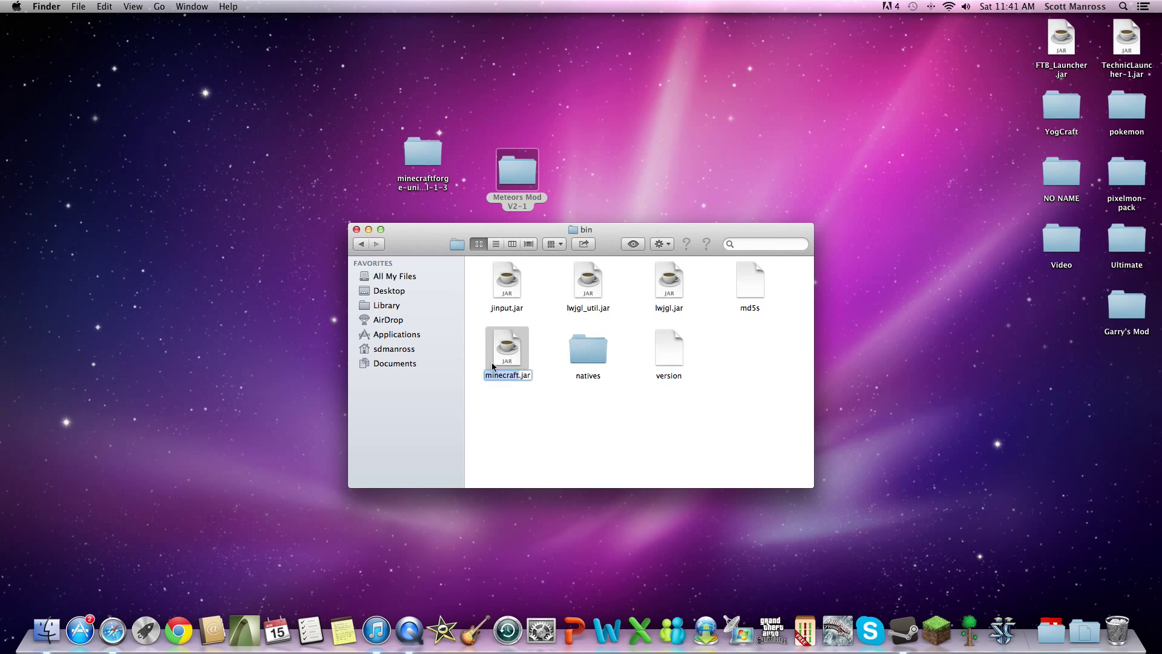
- Rename minecraft.jar to minecraft.jar.zip, accepting the .zip extension change
click(531, 375)
text(.zip)
key(Return)
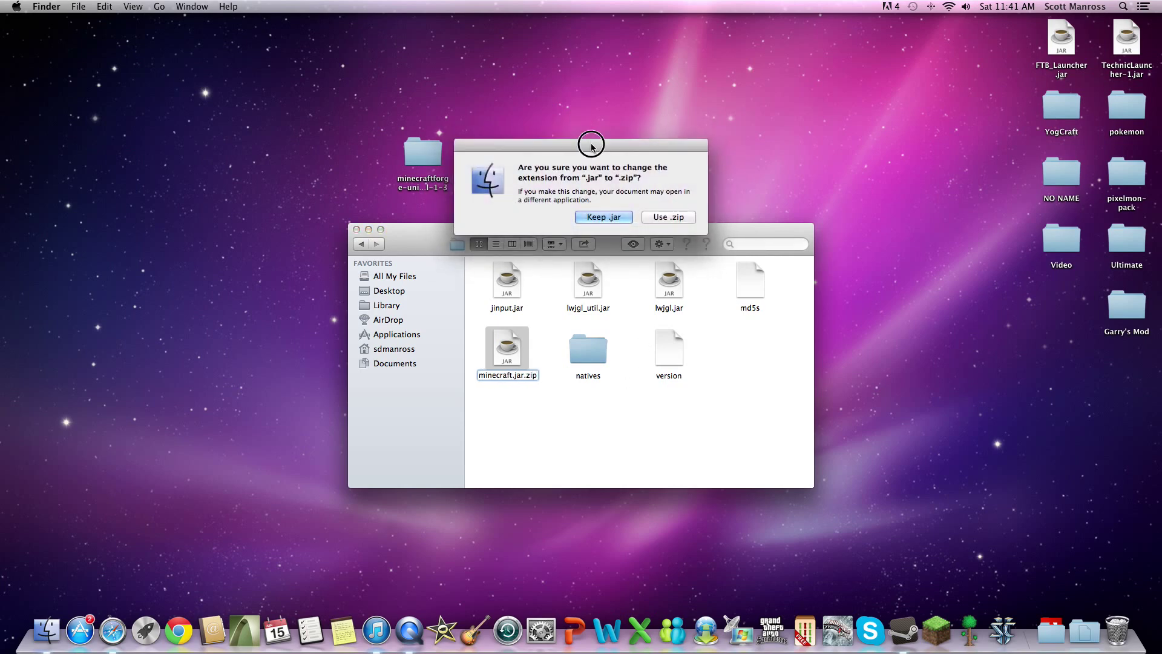
drag(591, 135, 610, 68)
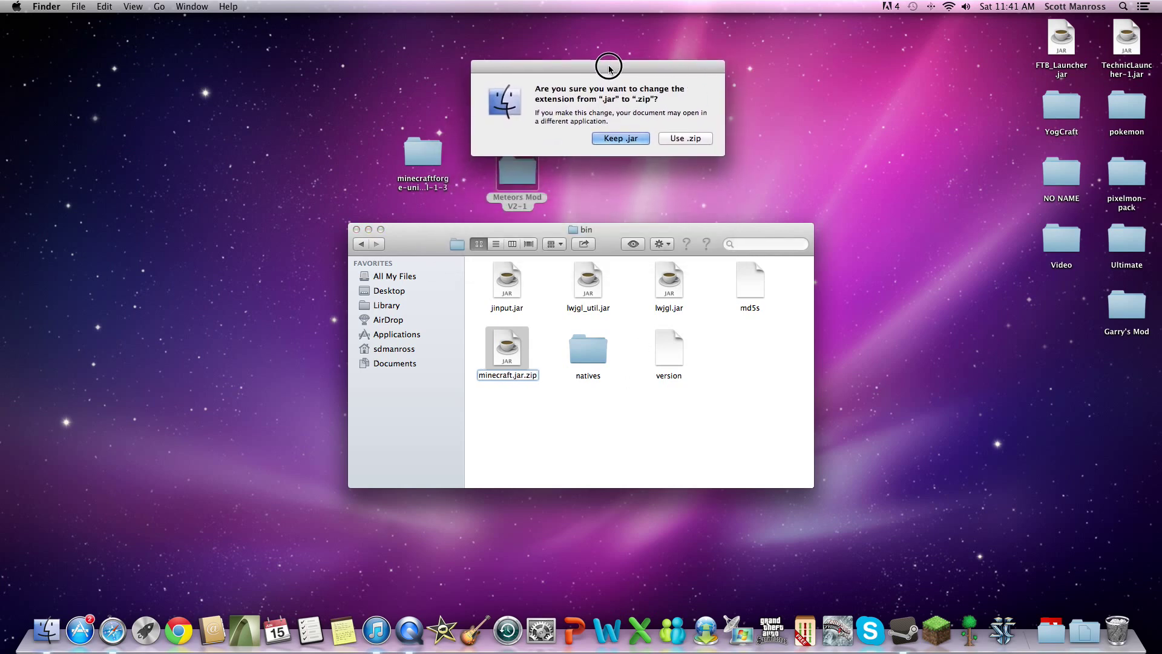
click(679, 138)
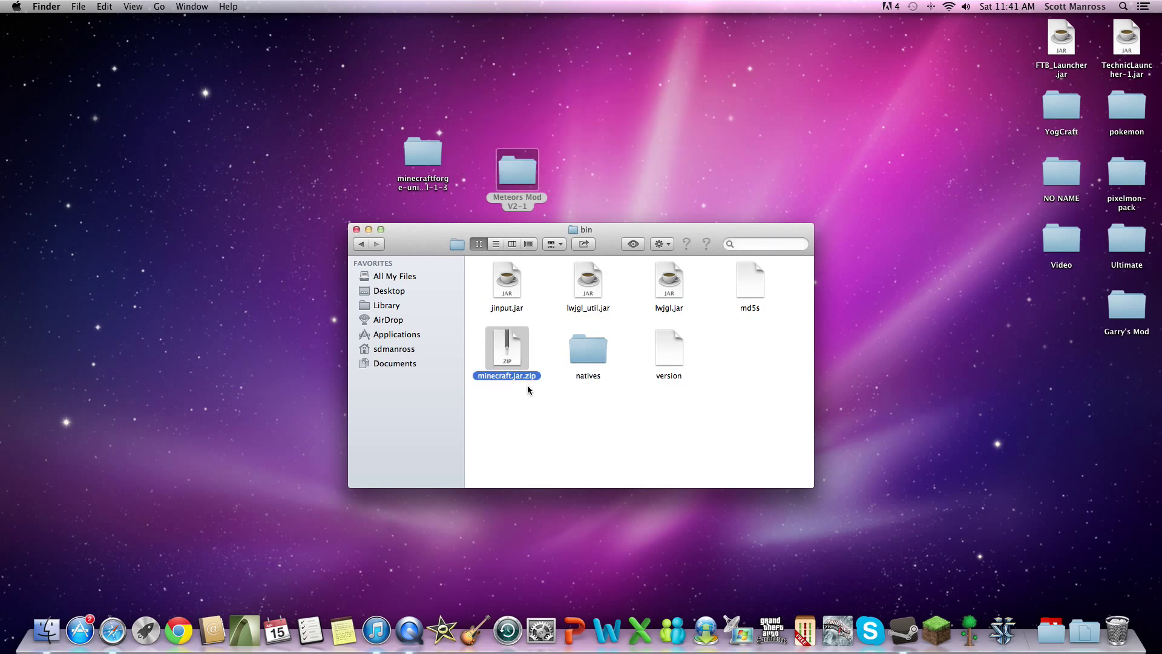
- Expand minecraft.jar.zip into a minecraft.jar folder beside natives, trash the zip, and open the folder
double_click(530, 365)
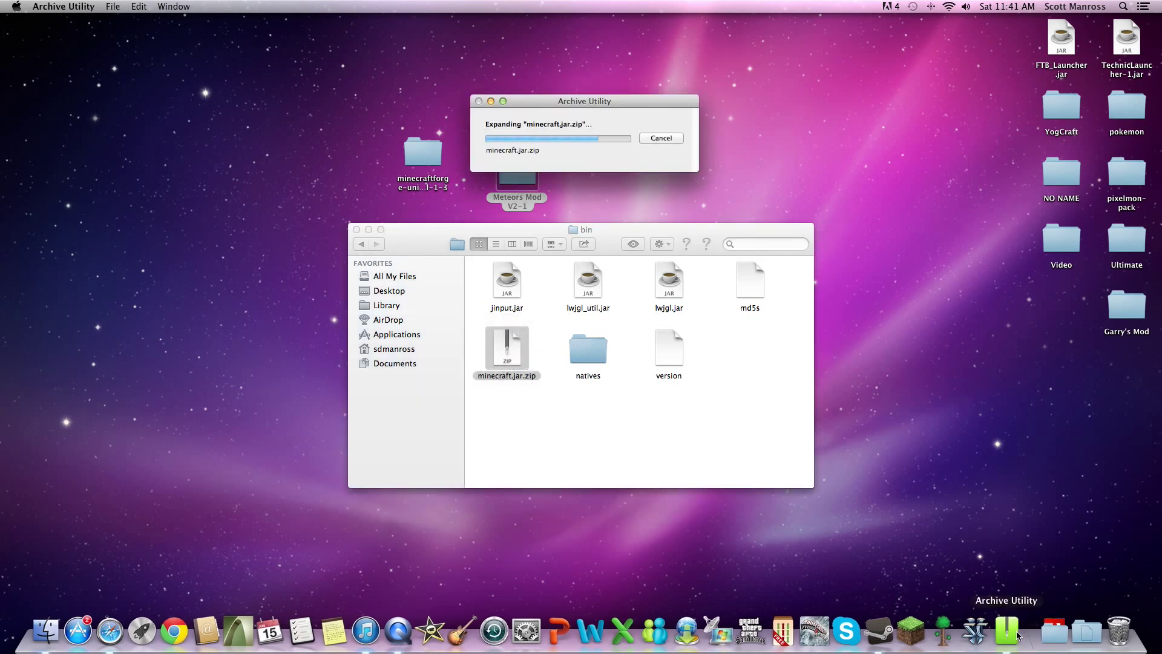
drag(507, 342, 532, 417)
drag(530, 355, 524, 343)
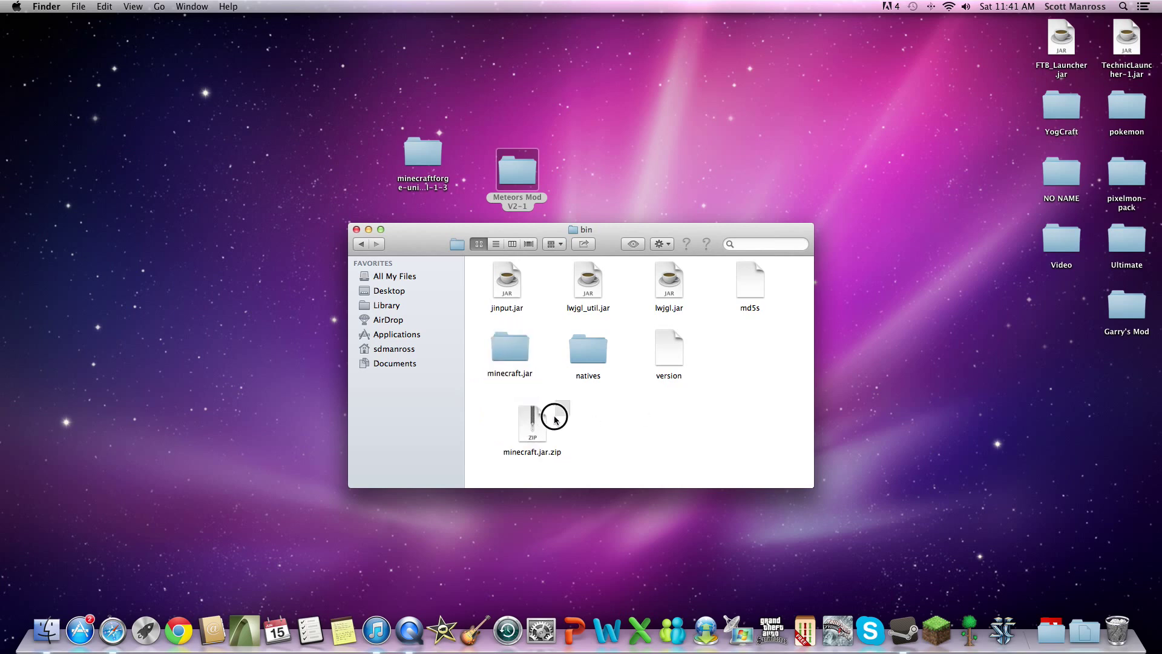
mouse_move(533, 421)
mouse_down()
mouse_move(1094, 470)
mouse_move(1150, 629)
mouse_move(1117, 629)
mouse_up()
double_click(508, 340)
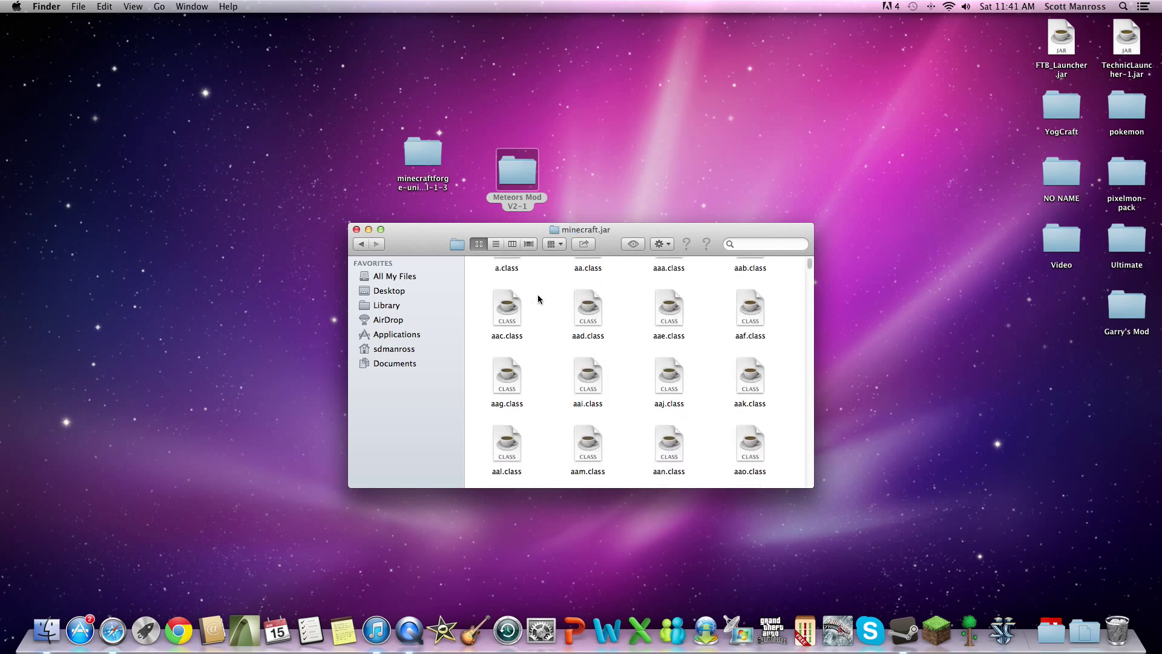
- Arrange the minecraft.jar folder's contents by Kind
right_click(540, 358)
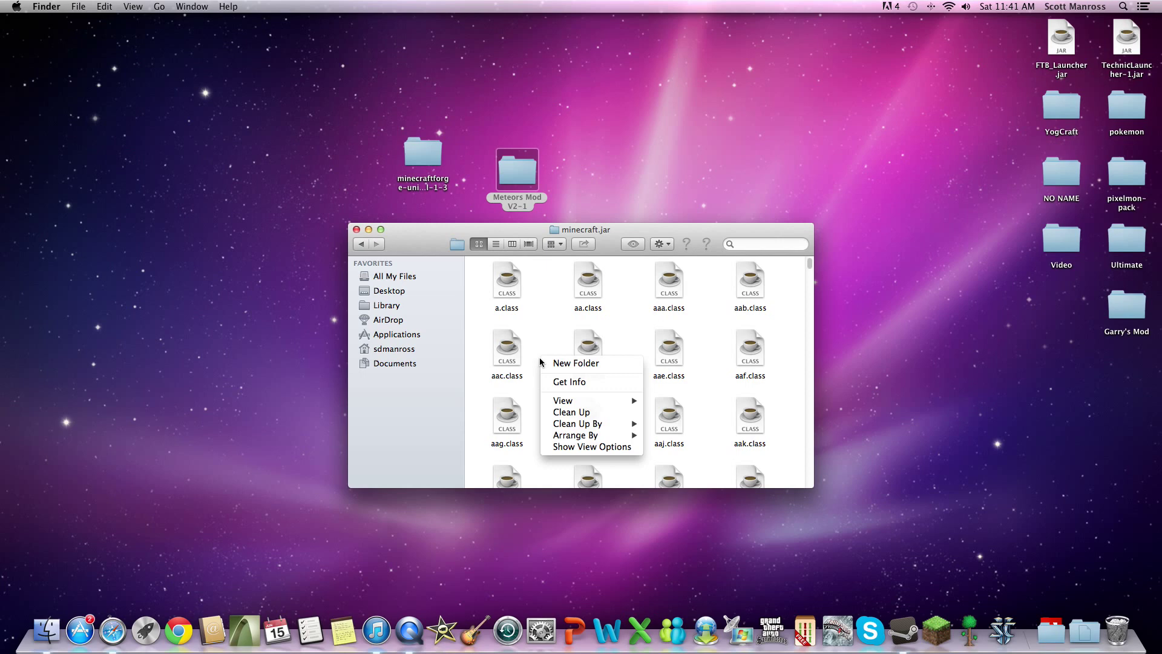
right_click(547, 343)
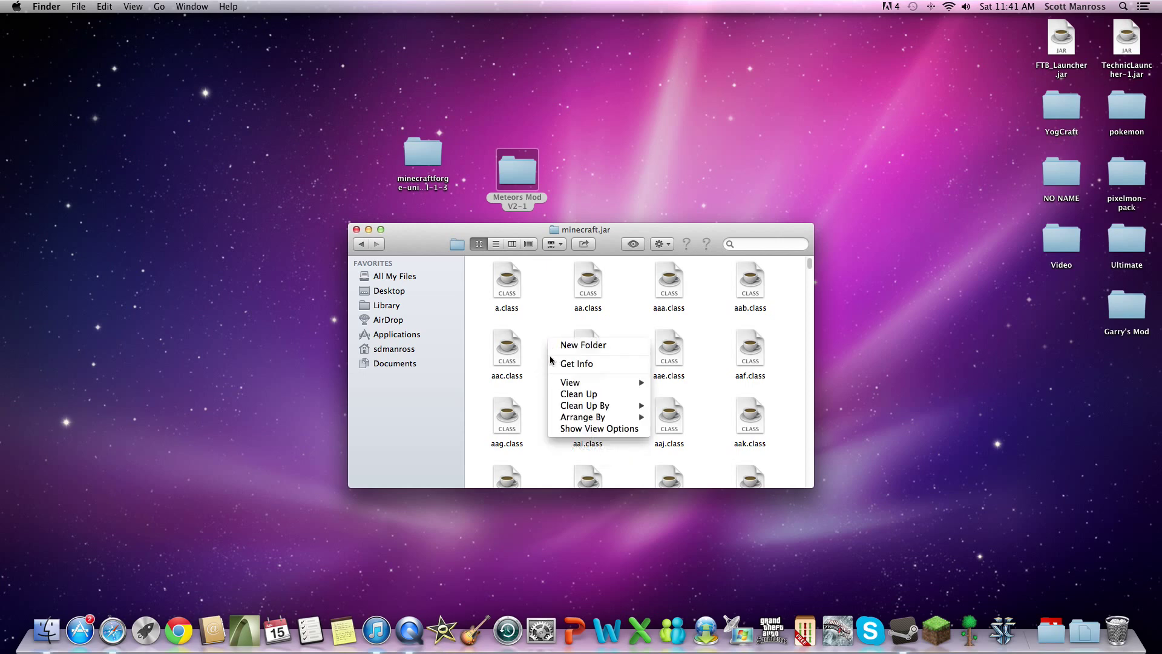
mouse_move(580, 419)
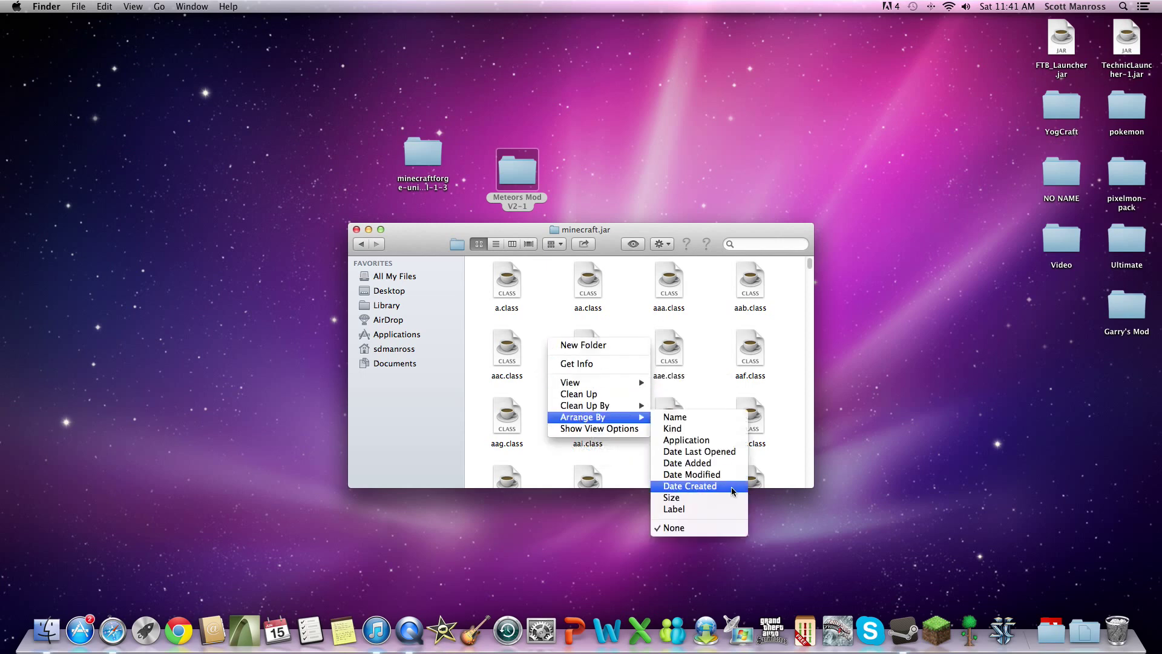
click(691, 429)
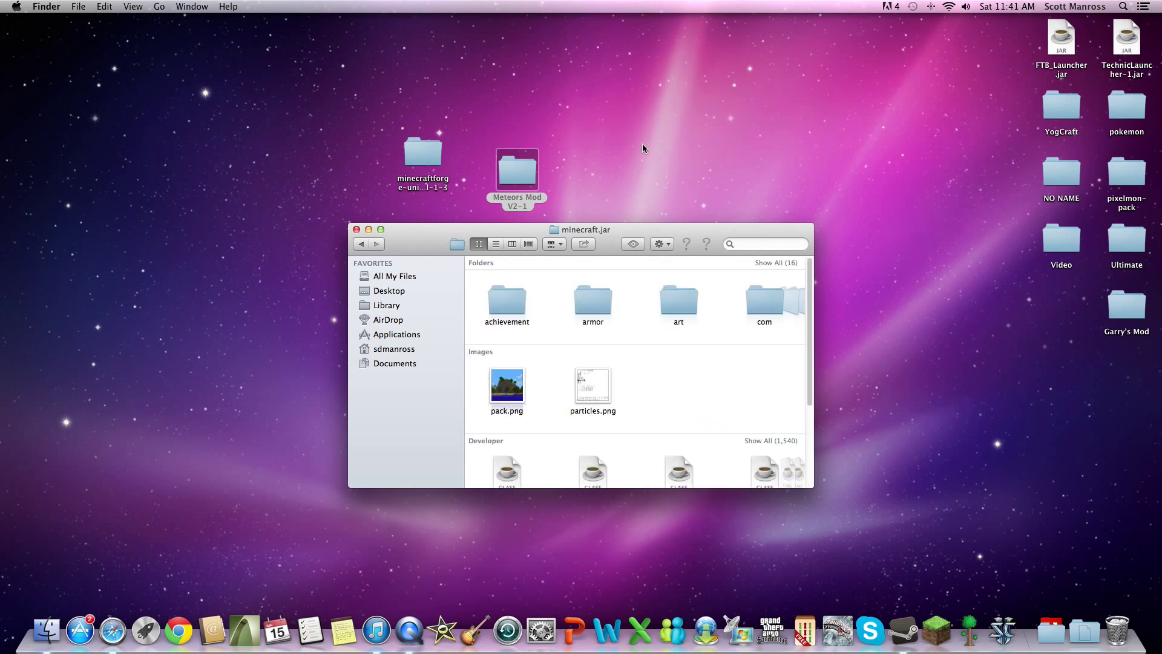
- Scroll the Folders row to META-INF and drag it to the Trash
click(799, 298)
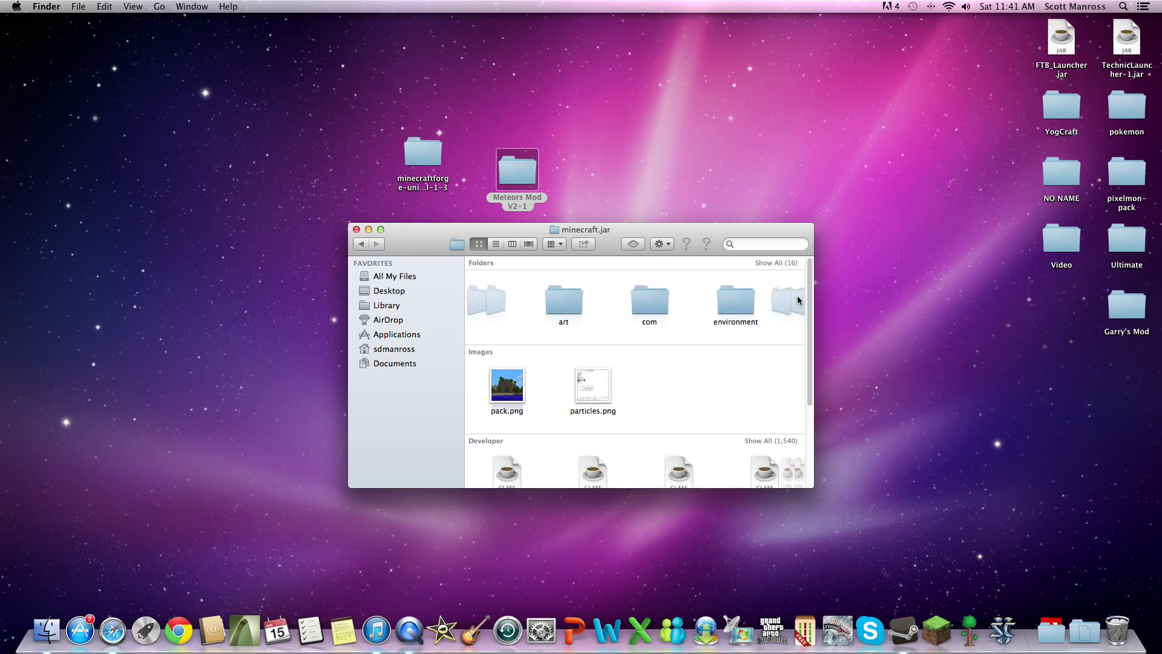
click(798, 300)
click(797, 299)
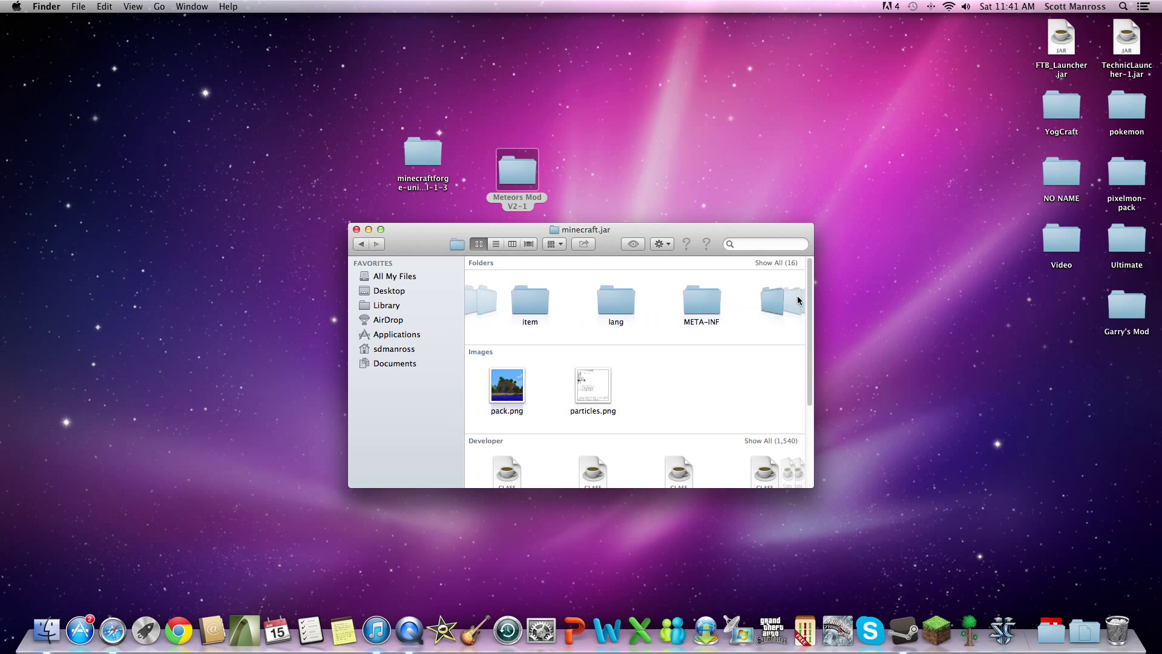
click(797, 300)
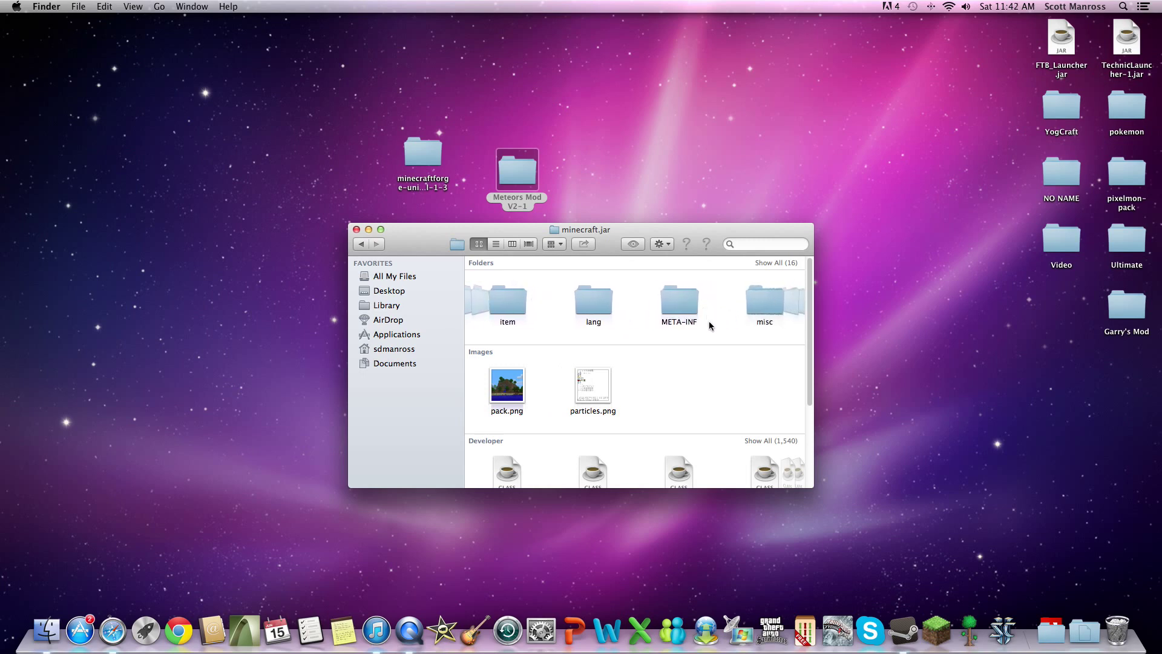
mouse_move(679, 300)
mouse_down()
mouse_move(1056, 610)
mouse_move(1109, 638)
mouse_up()
- Open minecraftforge-universal-1-3 in a second Finder window at upper left, showing its files as icons
drag(526, 169, 738, 73)
mouse_move(411, 104)
mouse_down()
mouse_move(419, 184)
mouse_move(663, 75)
mouse_move(622, 91)
mouse_move(629, 96)
mouse_up()
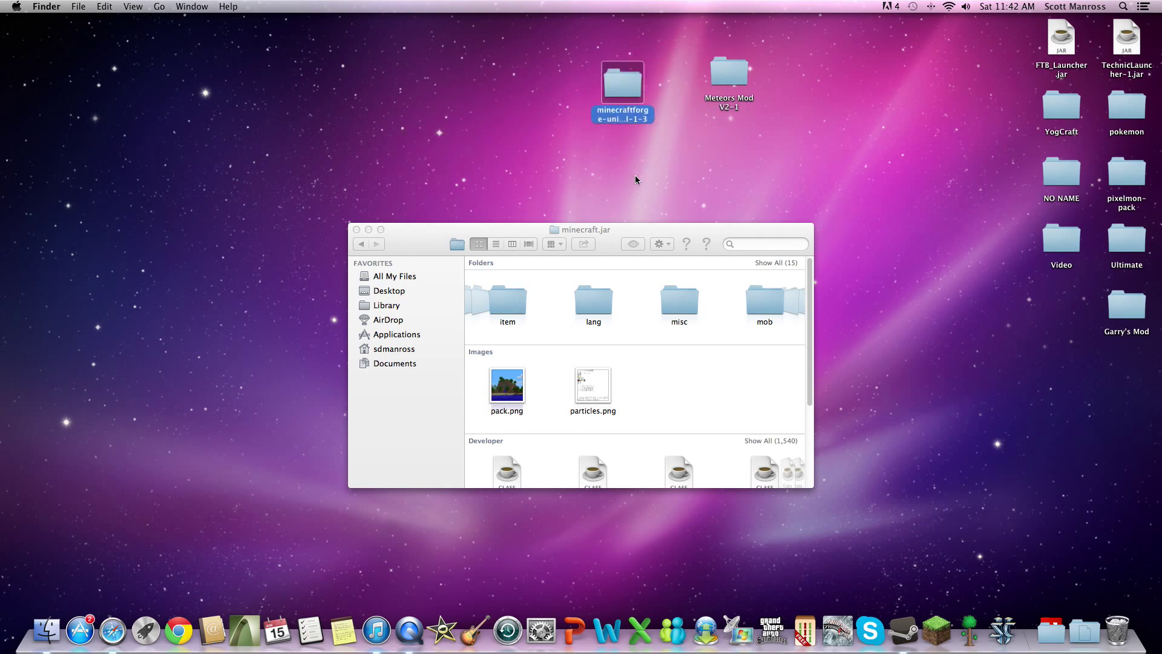
double_click(623, 85)
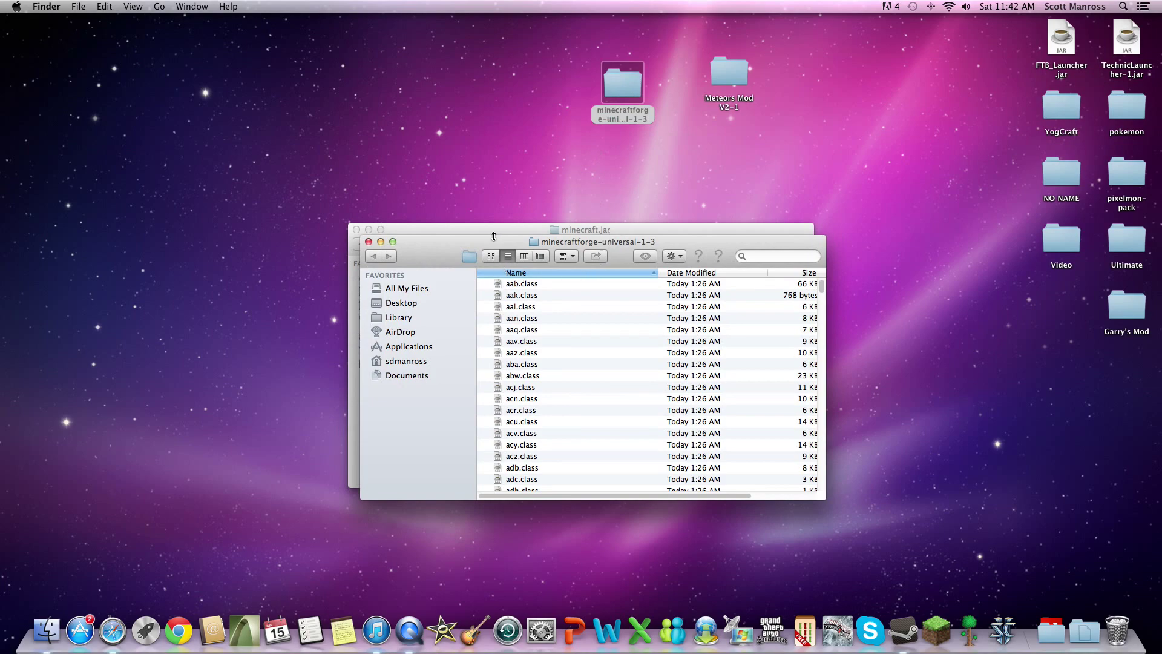
mouse_move(480, 246)
mouse_down()
mouse_move(83, 52)
mouse_move(520, 423)
mouse_move(519, 480)
mouse_move(518, 351)
mouse_move(497, 364)
mouse_up()
click(208, 151)
- Copy the 262 Forge files into minecraft.jar, replacing all duplicates with Apply to All
right_click(495, 303)
click(538, 469)
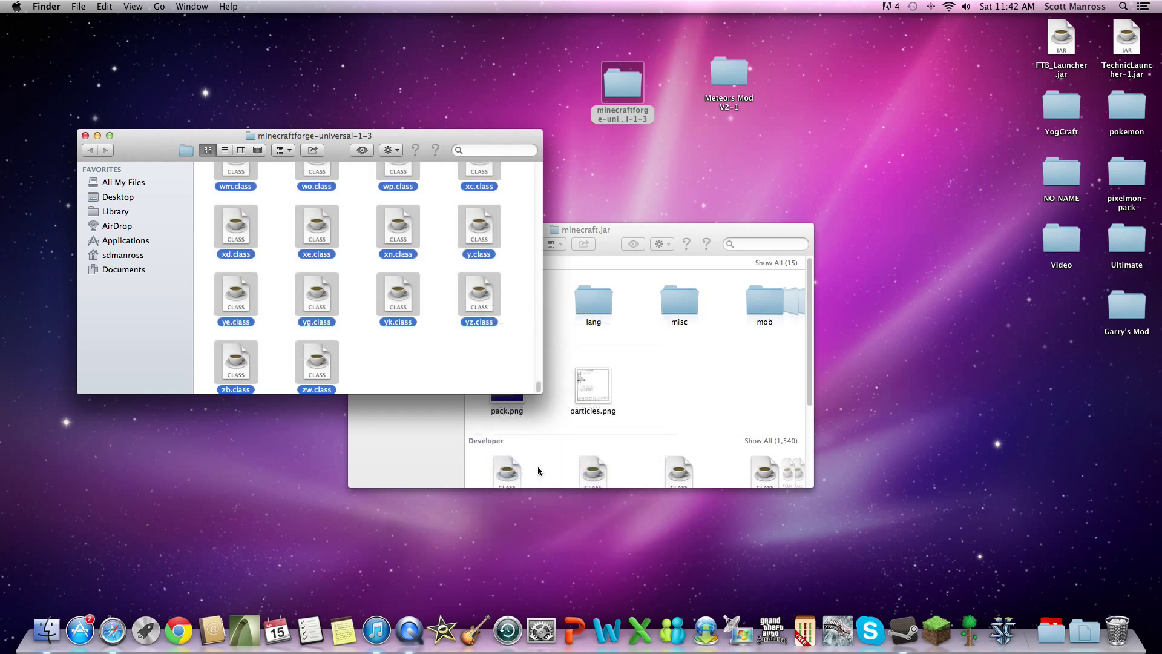
click(448, 446)
right_click(681, 397)
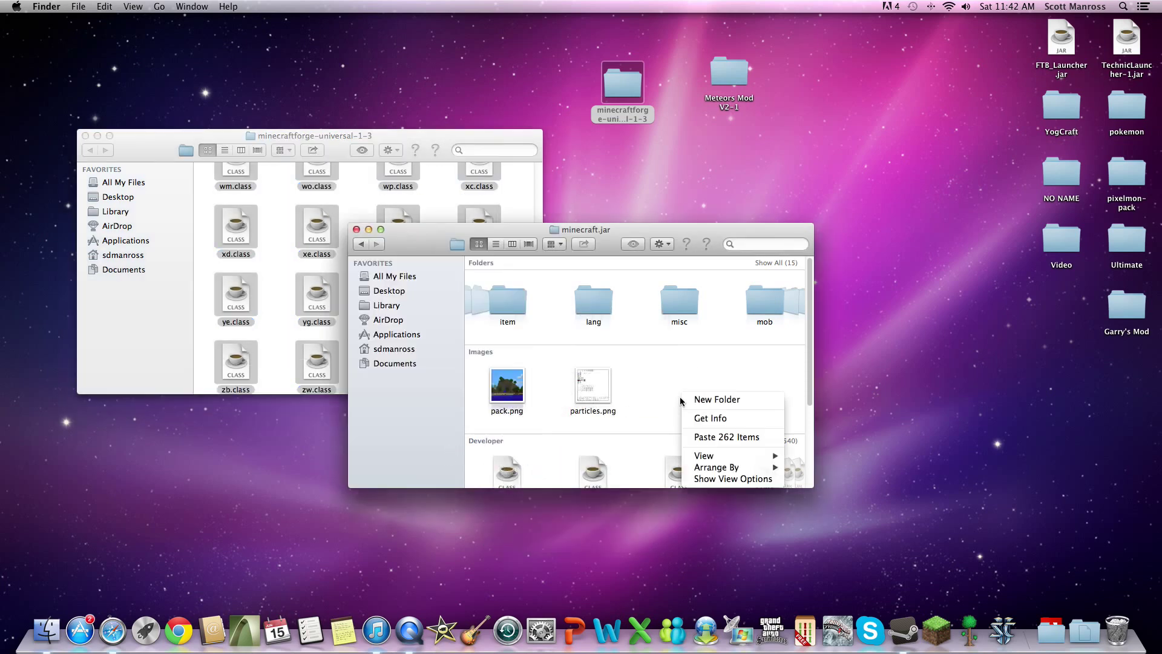
click(724, 438)
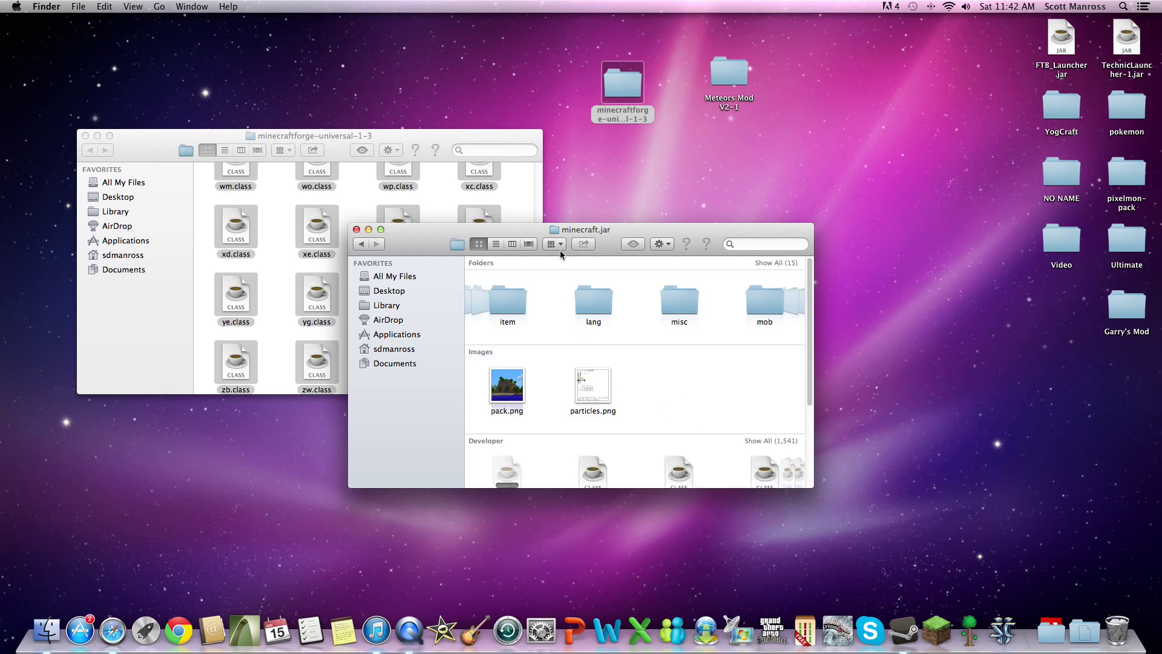
click(557, 55)
drag(556, 55, 721, 163)
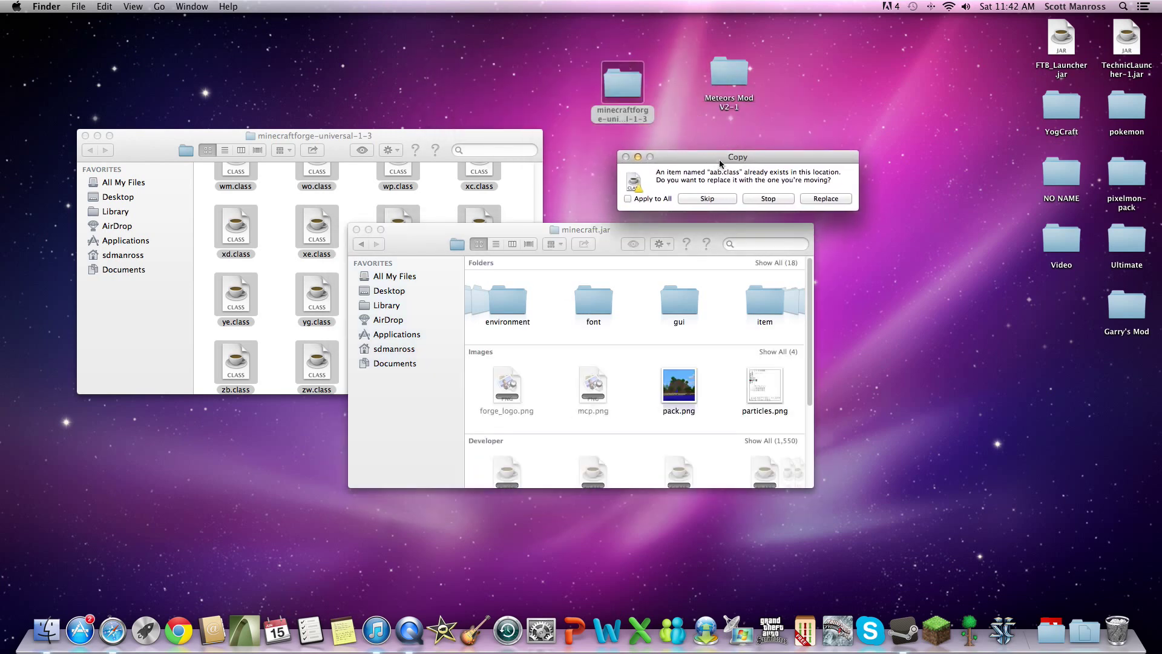
click(656, 198)
click(828, 199)
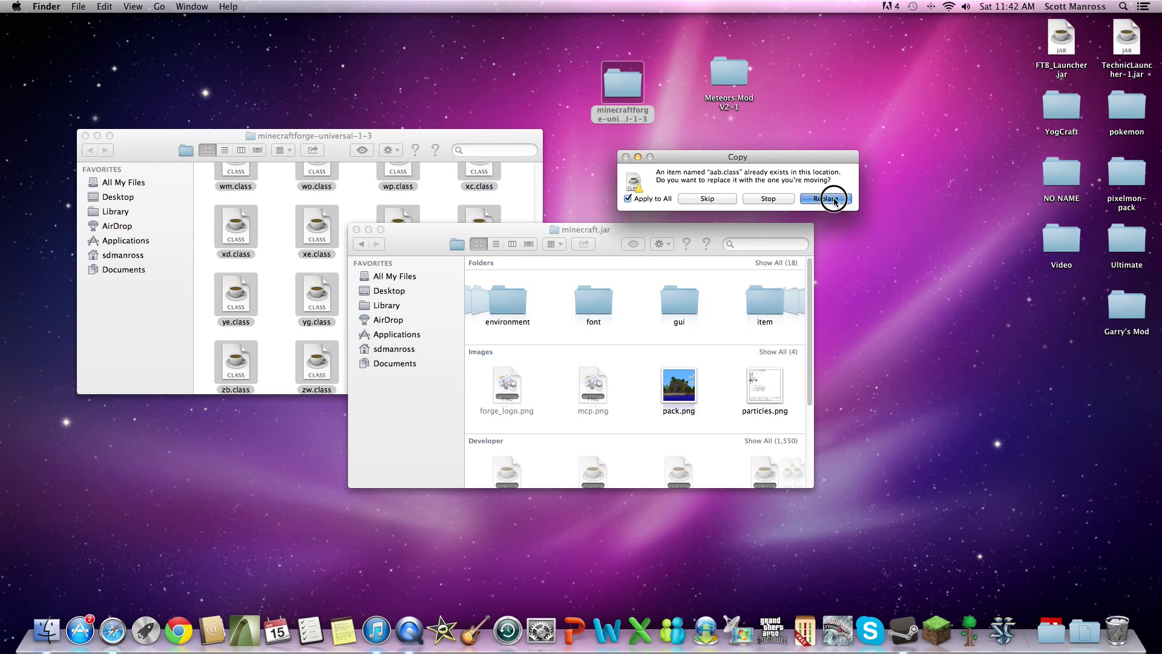
mouse_move(800, 228)
mouse_down()
mouse_move(1125, 208)
mouse_move(1063, 251)
mouse_move(1032, 248)
mouse_up()
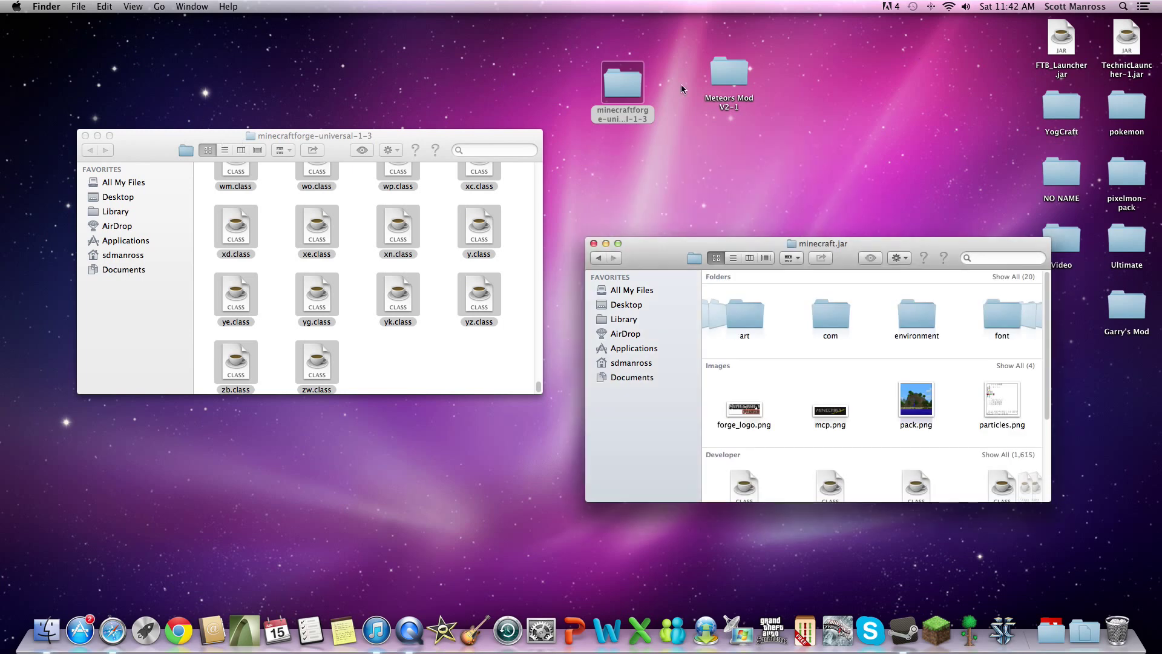
- Close the Forge window, move the minecraftforge folder to the lower-left desktop, and launch Minecraft
click(143, 135)
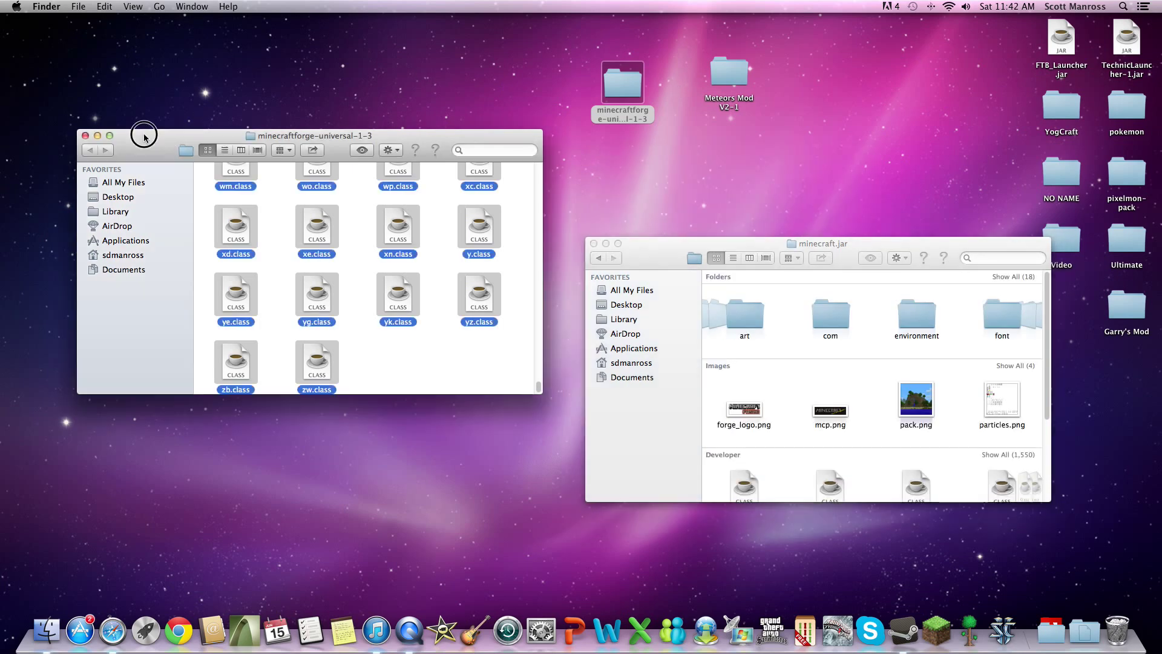
click(84, 135)
mouse_move(629, 82)
mouse_down()
mouse_move(212, 419)
mouse_move(36, 507)
mouse_up()
click(936, 631)
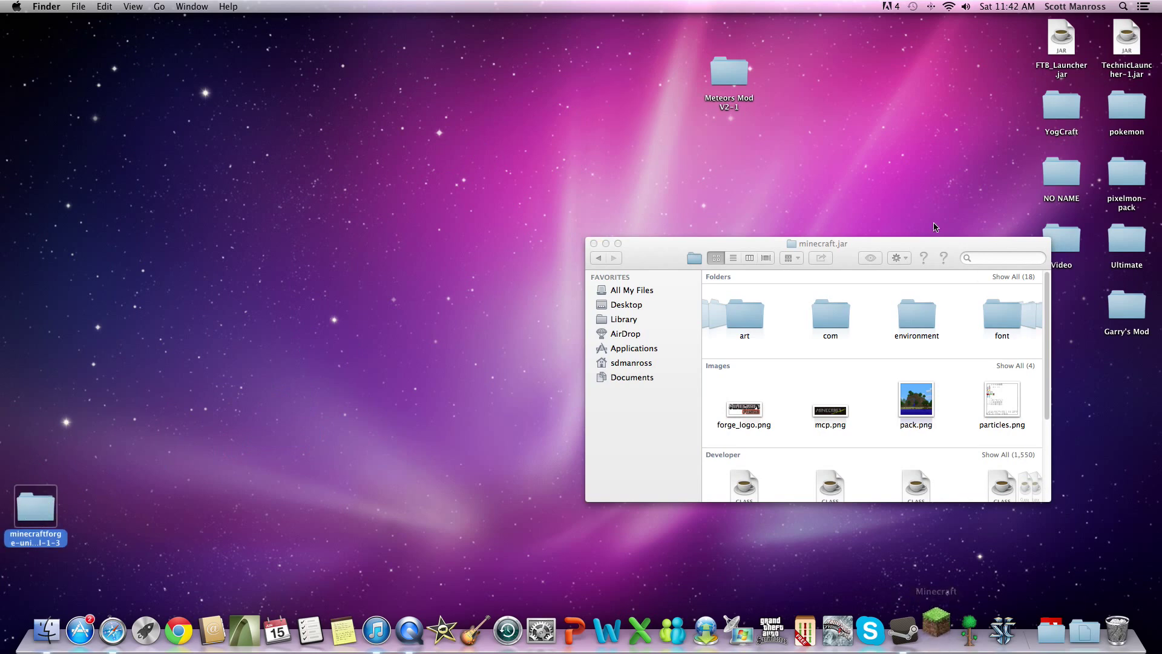
drag(809, 208, 748, 223)
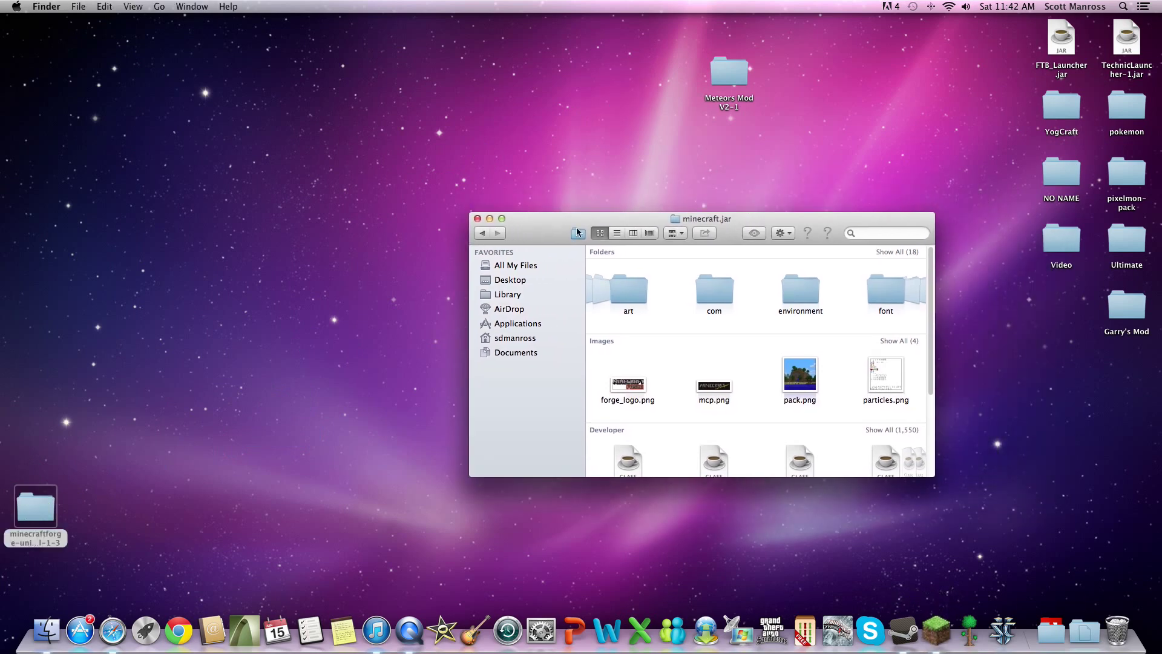
- Launch Minecraft from the launcher, log in, and arrange the game and bin windows
click(482, 234)
click(647, 170)
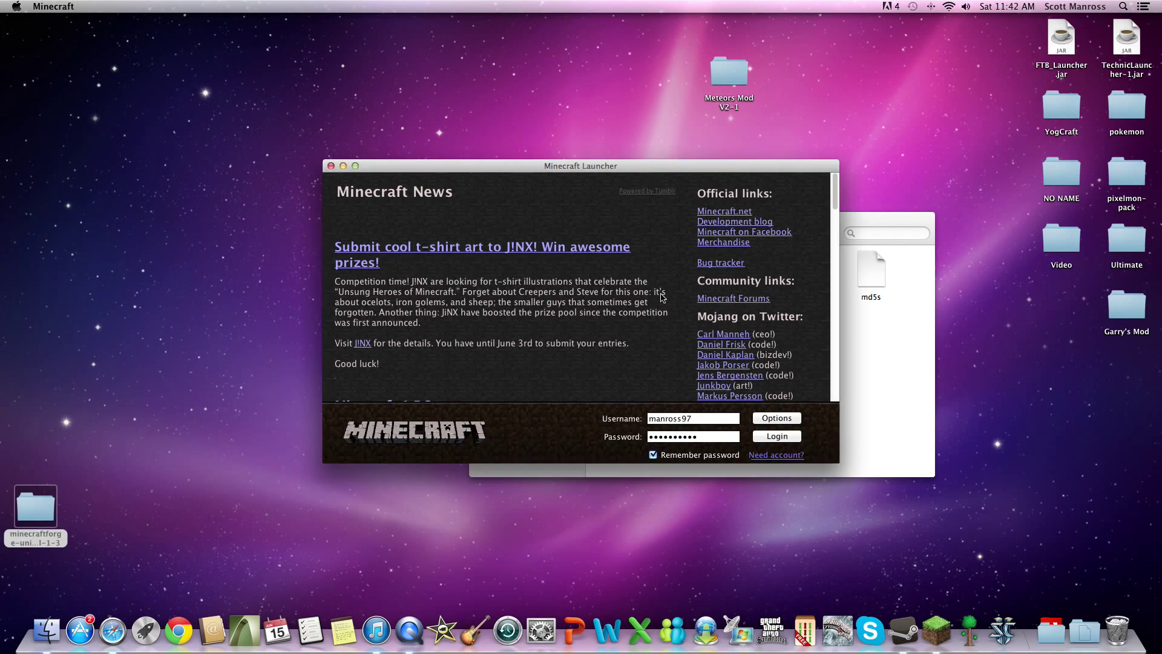
click(767, 436)
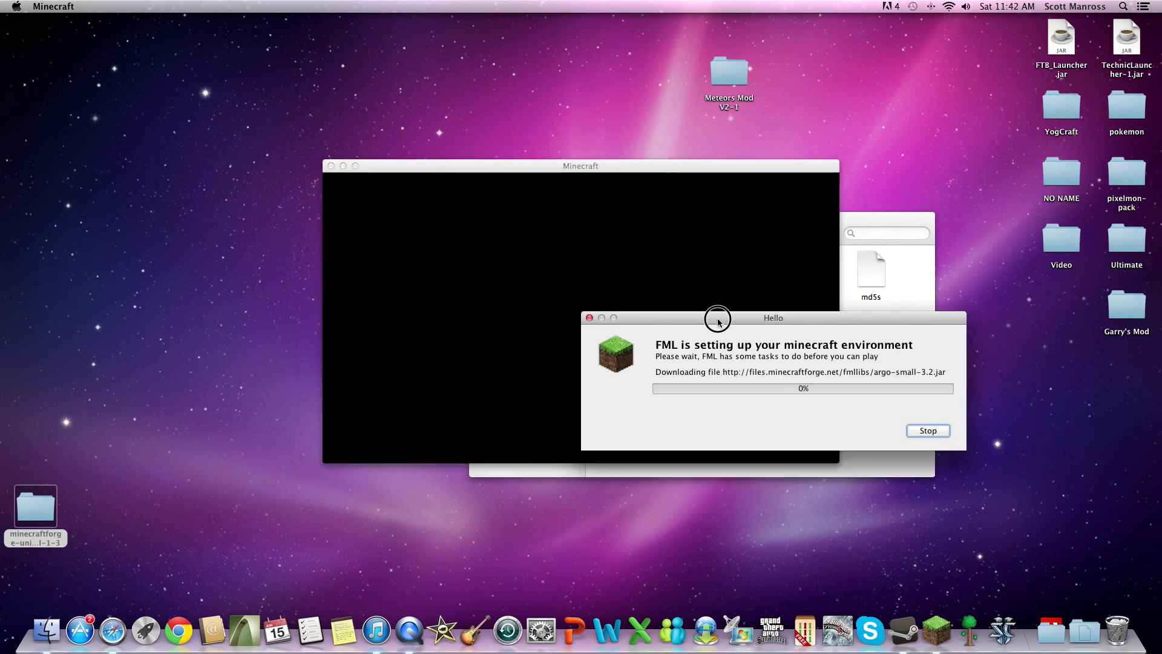
mouse_move(405, 188)
mouse_down()
mouse_move(505, 51)
mouse_move(531, 281)
mouse_move(664, 337)
mouse_move(709, 373)
mouse_up()
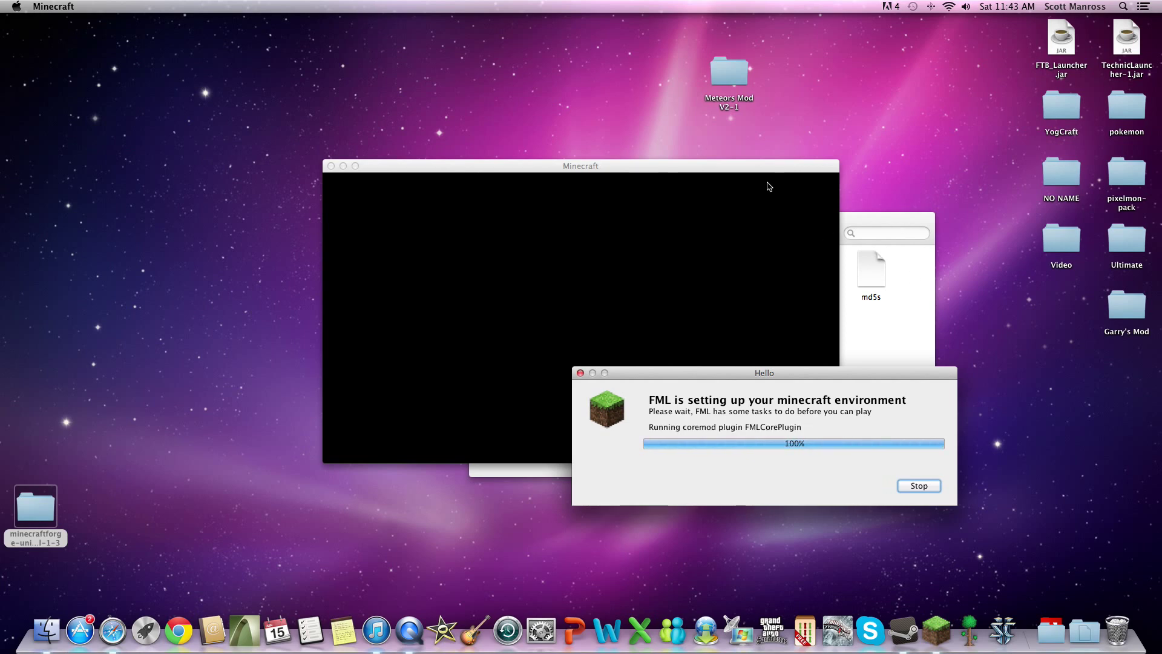
mouse_move(729, 166)
mouse_down()
mouse_move(713, 108)
mouse_move(635, 206)
mouse_move(628, 138)
mouse_up()
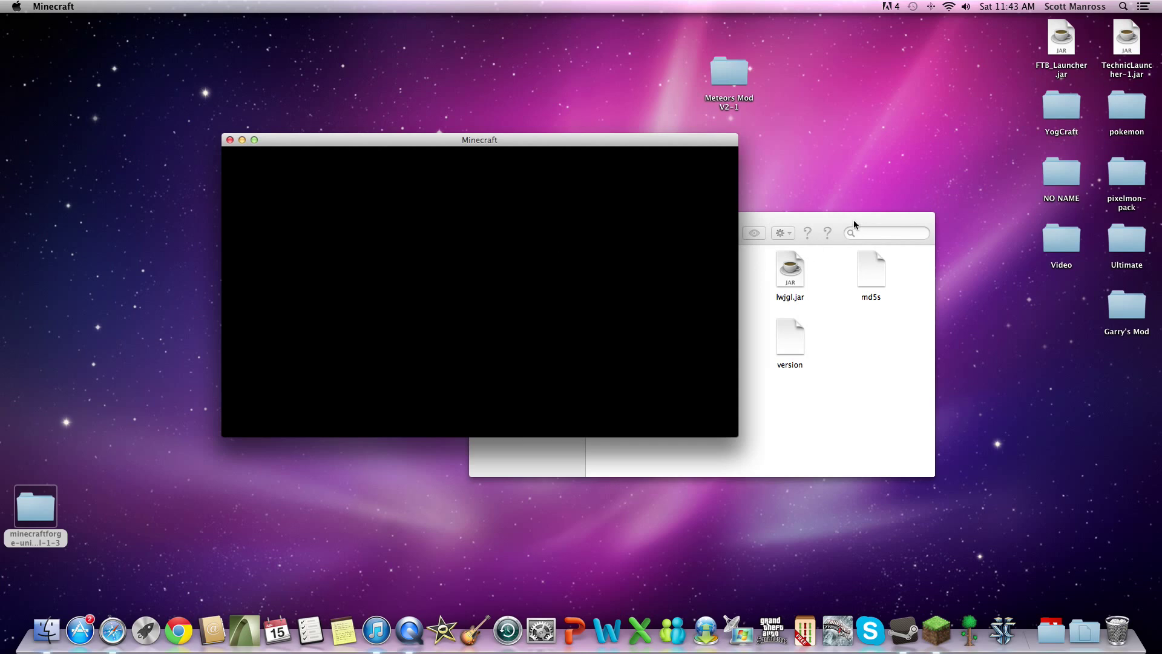
mouse_move(853, 220)
mouse_down()
mouse_move(982, 242)
mouse_move(989, 306)
mouse_up()
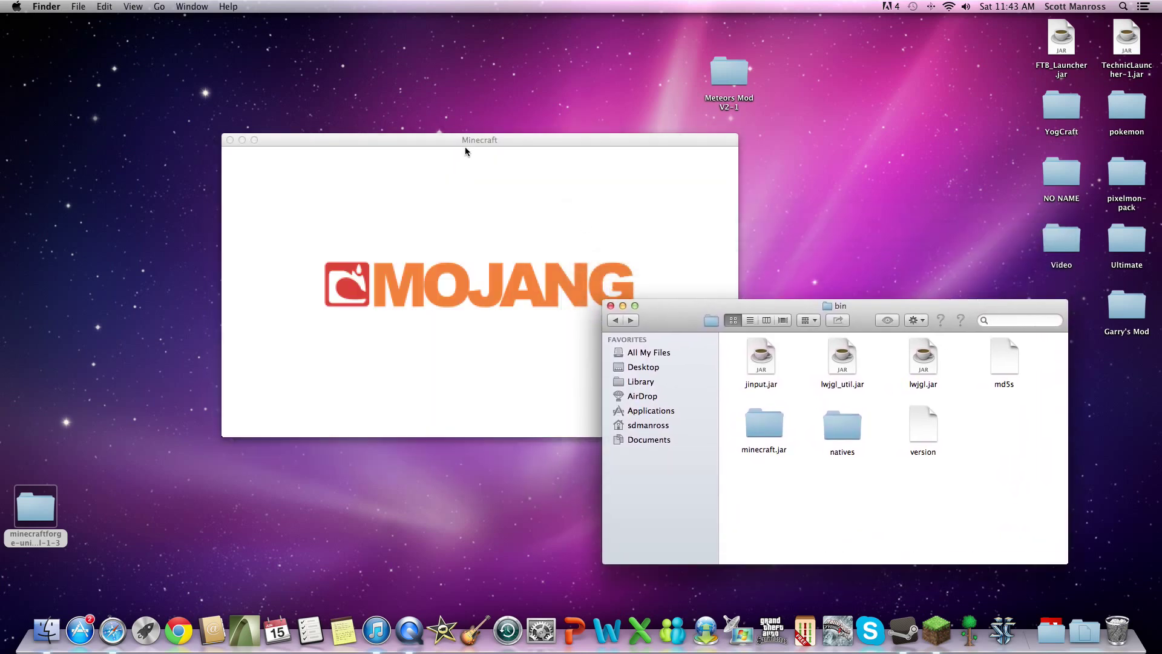
mouse_move(465, 149)
mouse_down()
mouse_move(458, 20)
mouse_move(425, 20)
mouse_move(360, 196)
mouse_move(285, 156)
mouse_up()
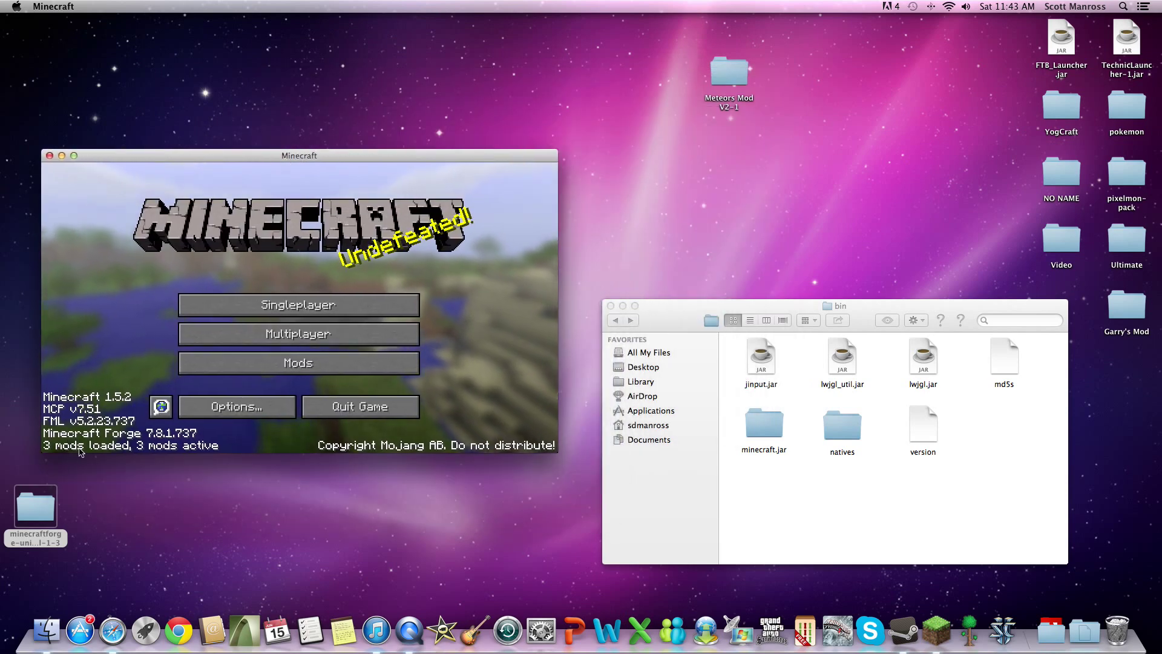
- Check the details for Minecraft Forge, Forge Mod Loader and Minecraft Coder Pack, then quit
click(275, 365)
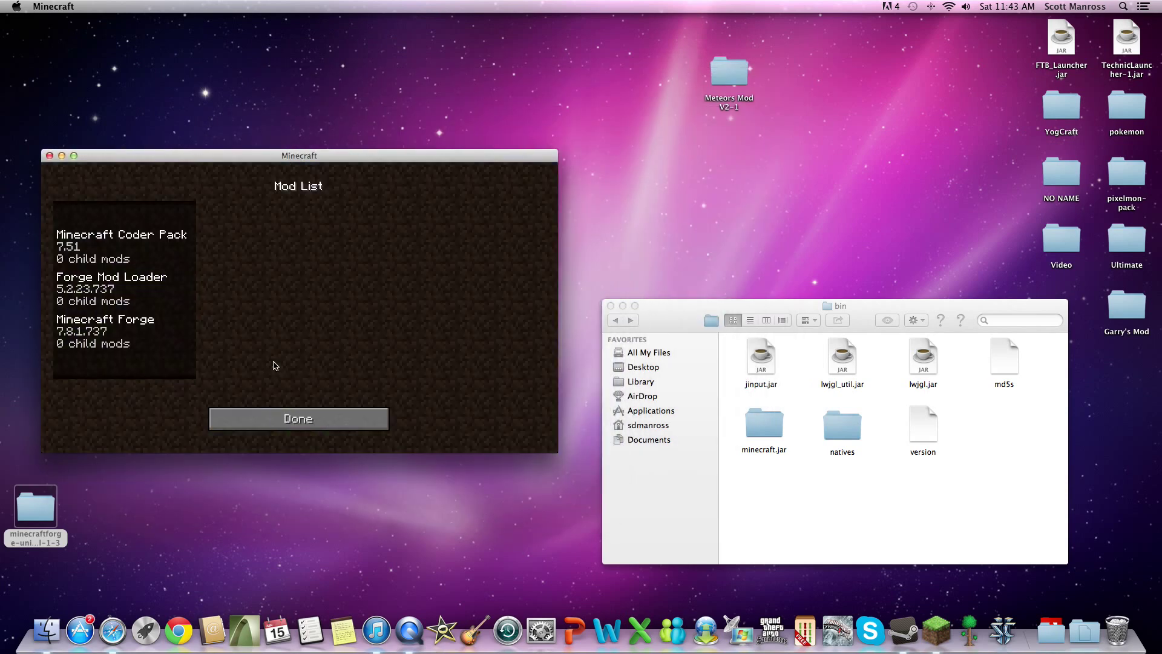
click(73, 319)
click(84, 293)
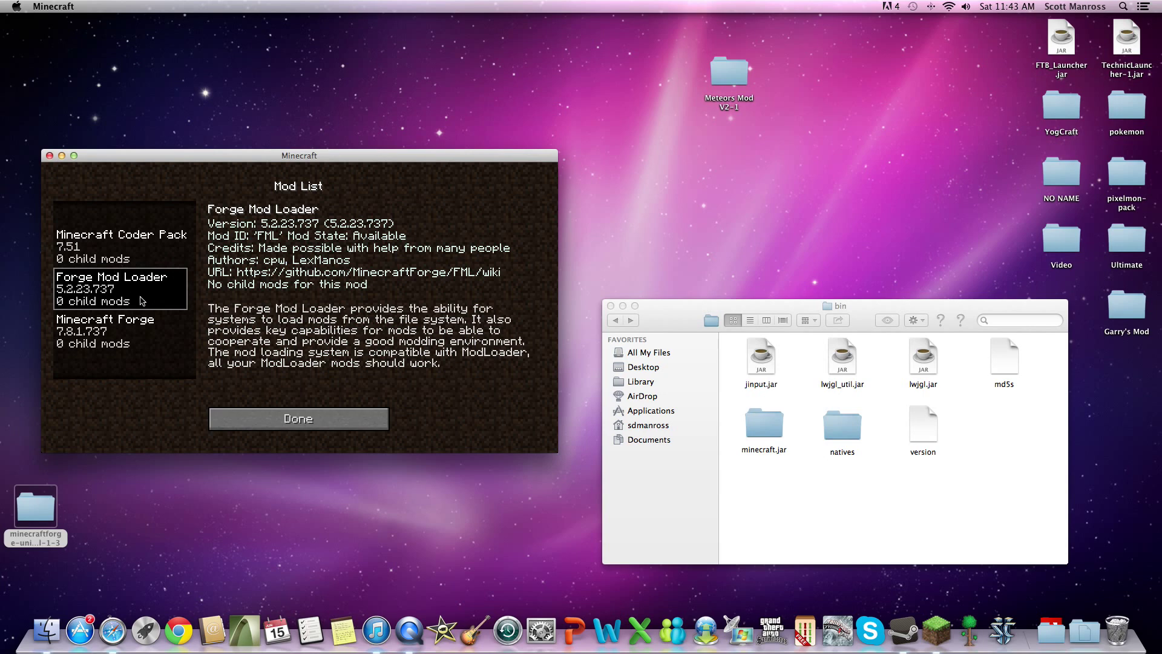
click(139, 258)
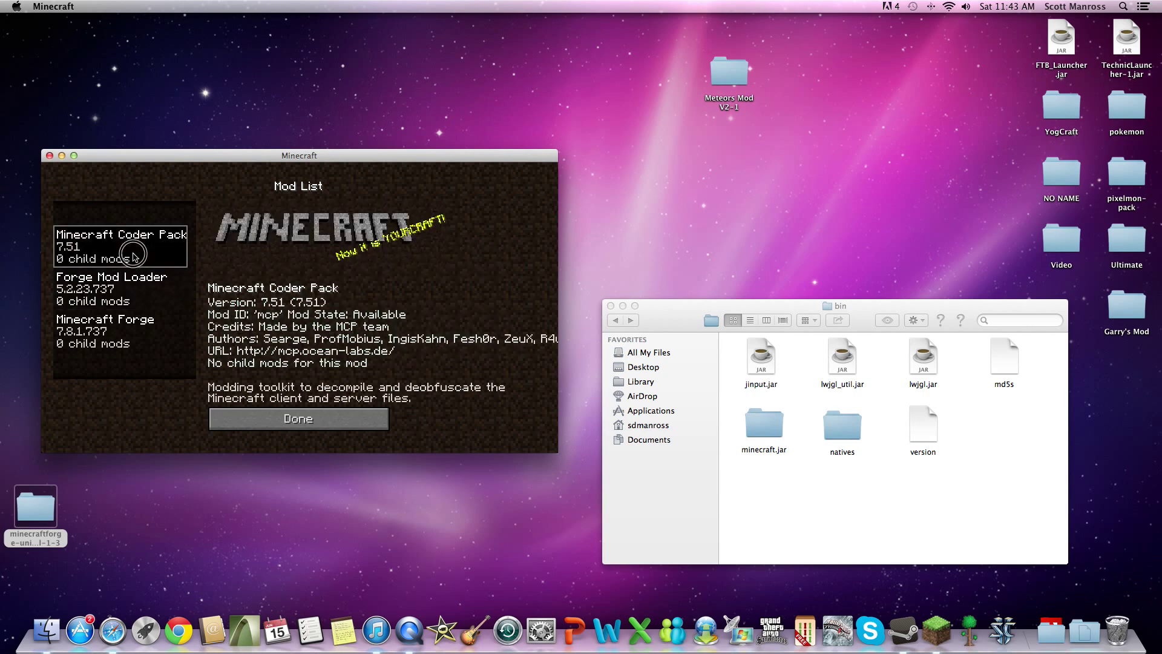
click(49, 156)
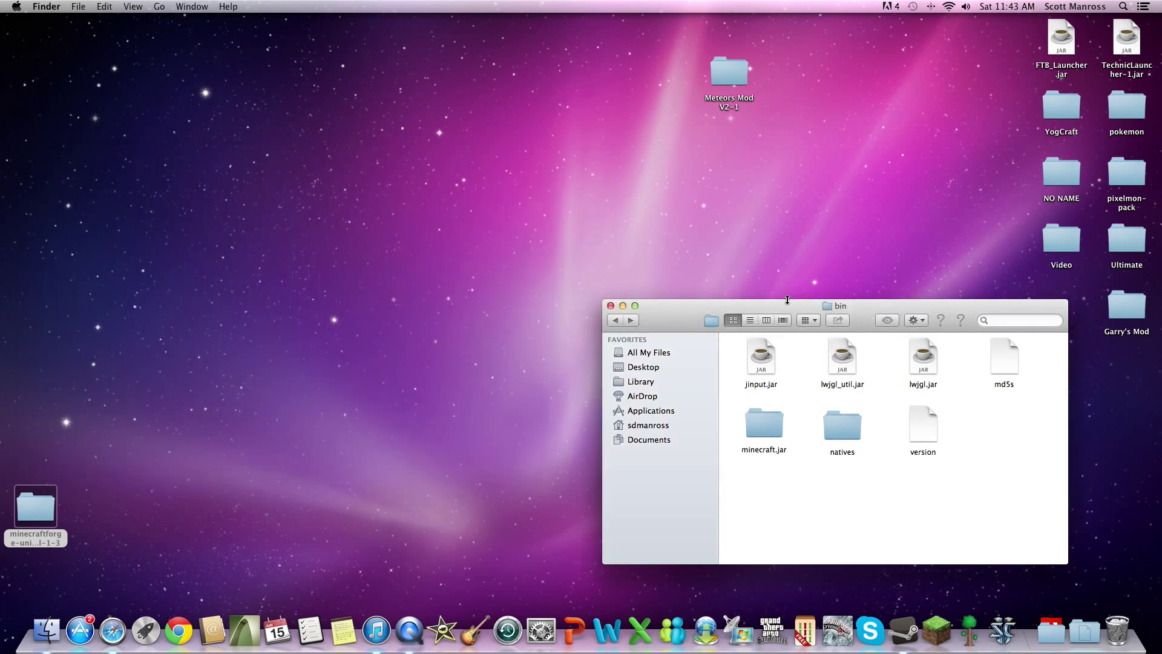
- Navigate from the bin folder back up to the minecraft folder
mouse_move(787, 300)
mouse_down()
mouse_move(726, 193)
mouse_move(586, 133)
mouse_up()
click(560, 262)
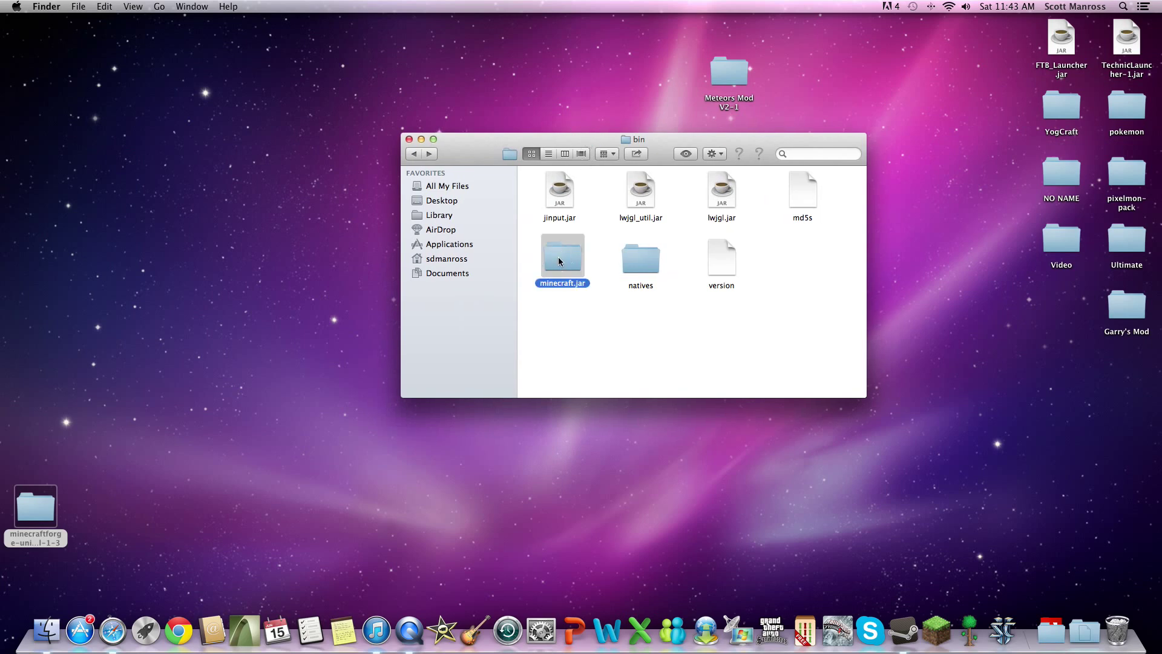
double_click(560, 261)
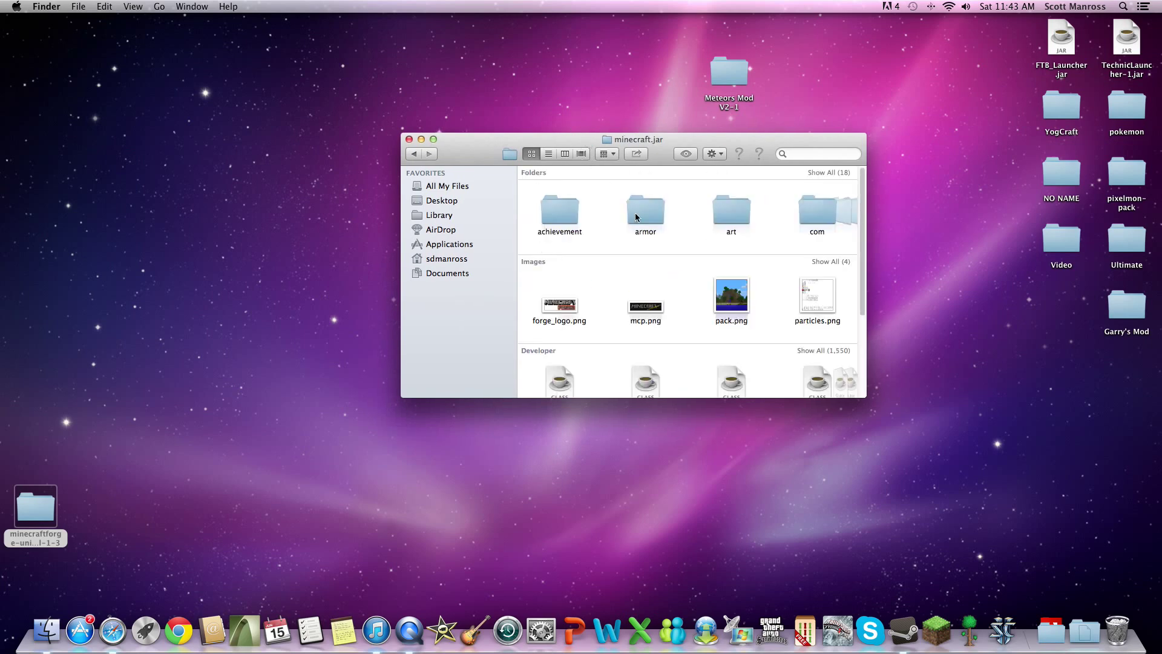
click(415, 154)
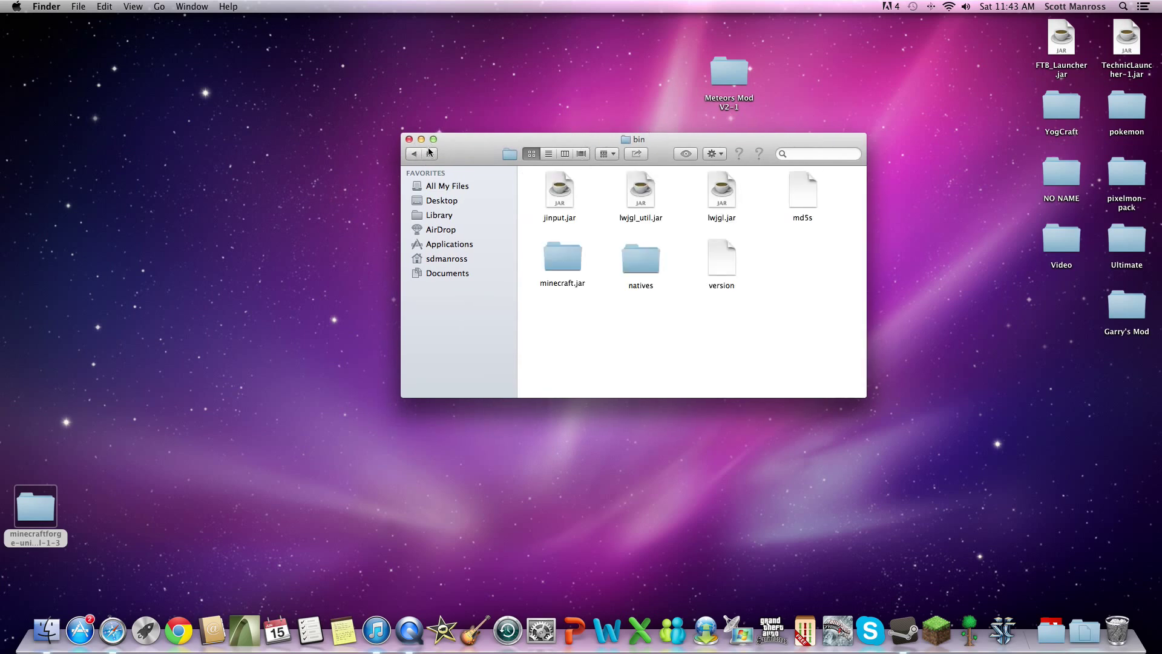
click(413, 154)
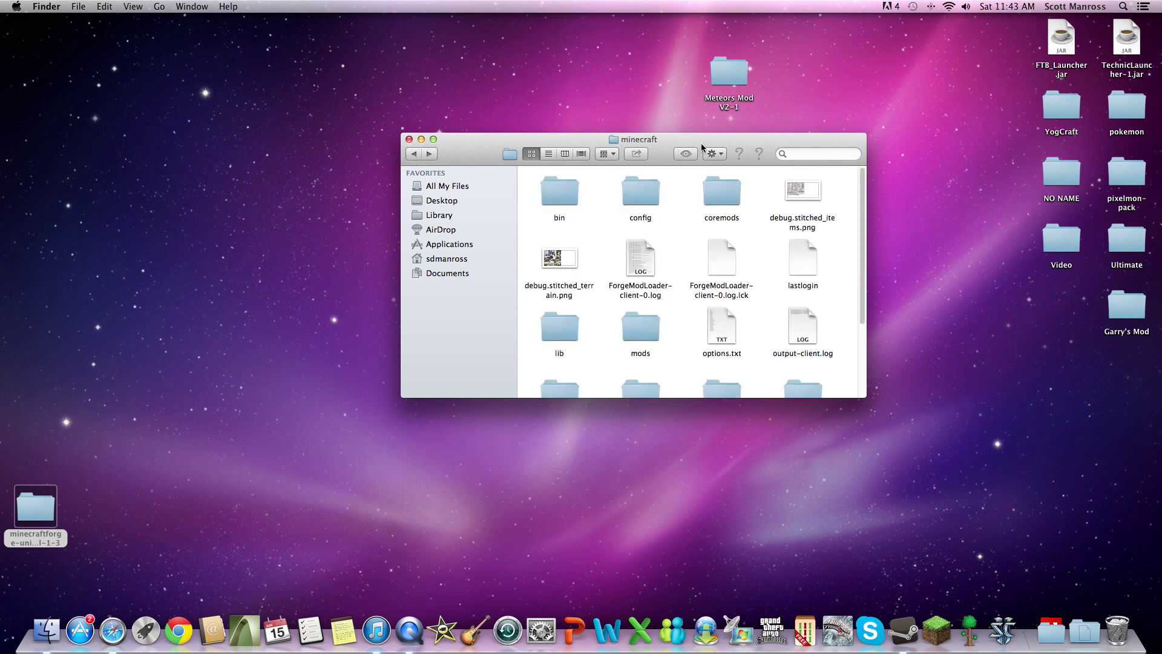
drag(702, 148, 689, 149)
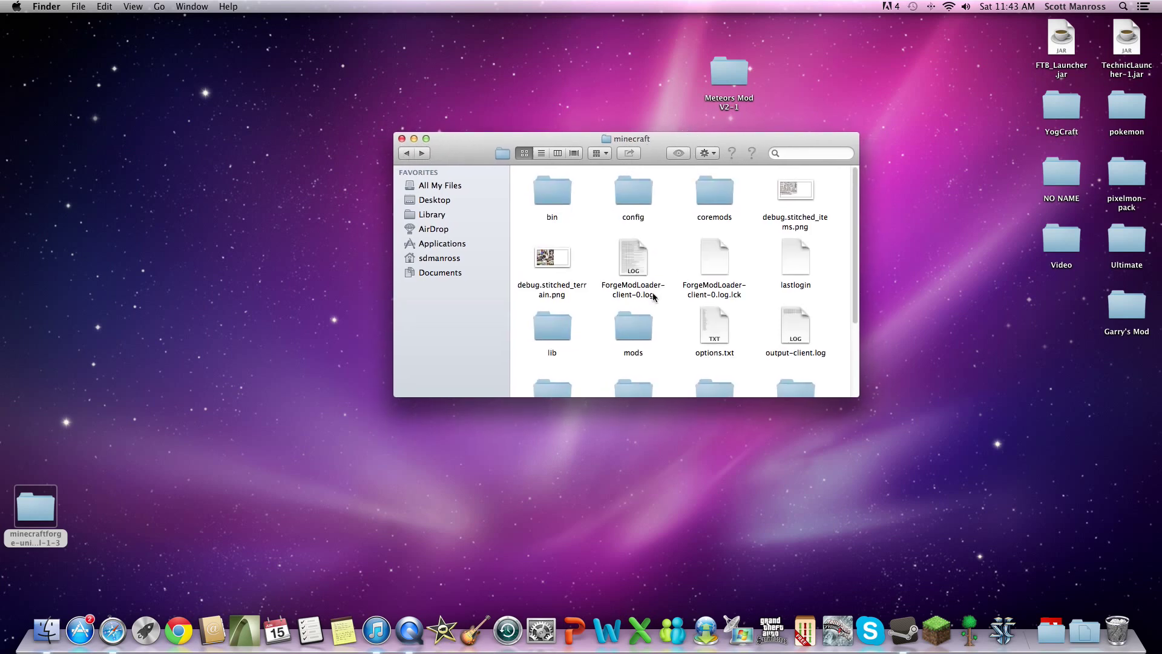
scroll(657, 364, down, 5)
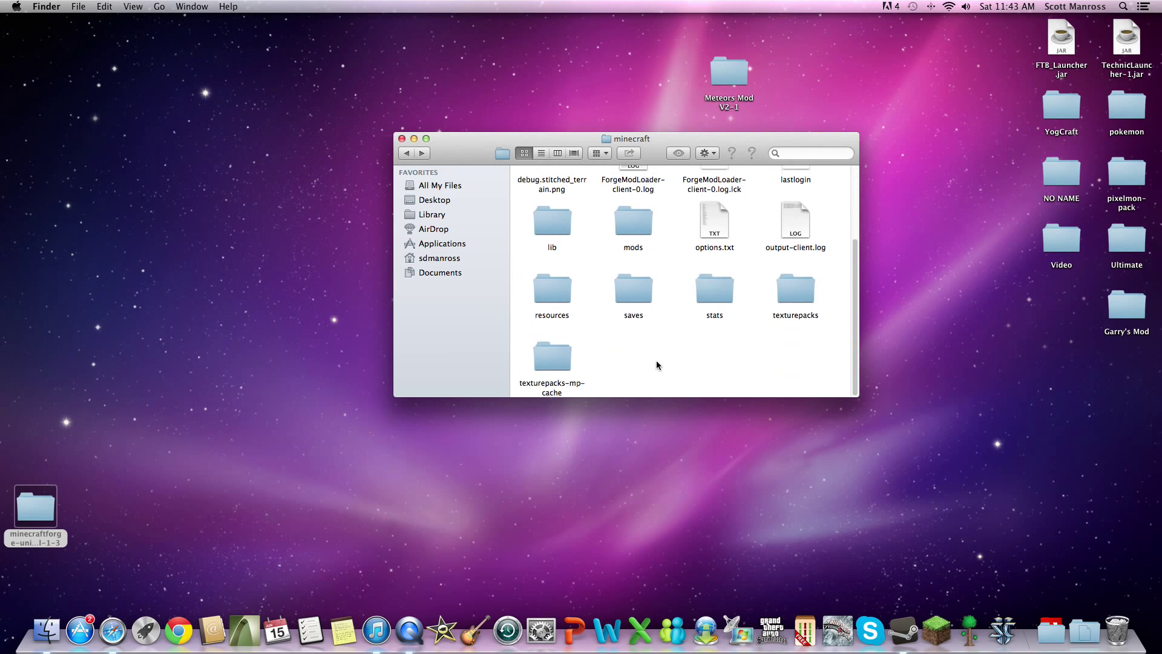
scroll(653, 319, up, 4)
- Remove the stray untitled folder after the name 'm' clashes with an existing folder
click(629, 292)
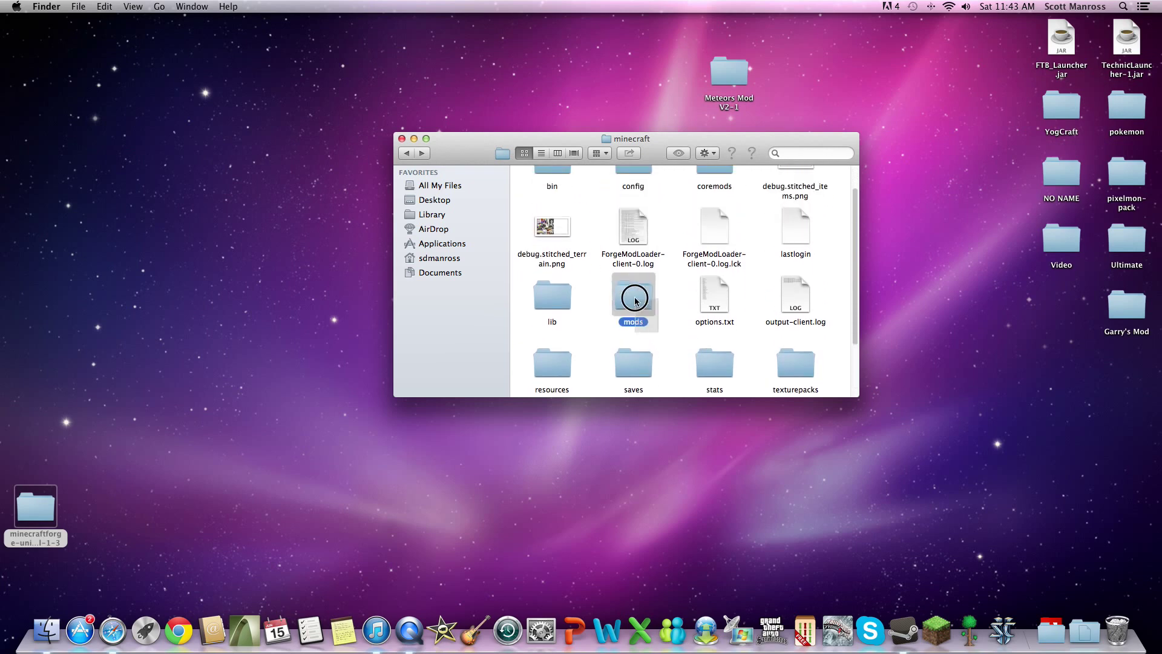
click(632, 340)
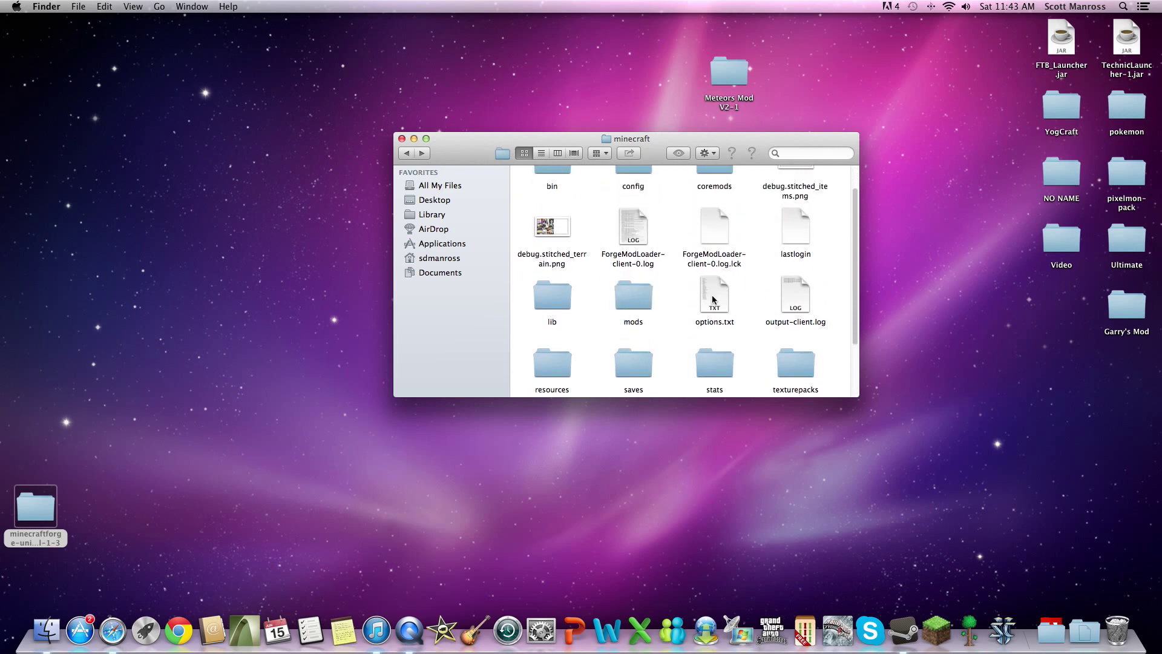
right_click(668, 300)
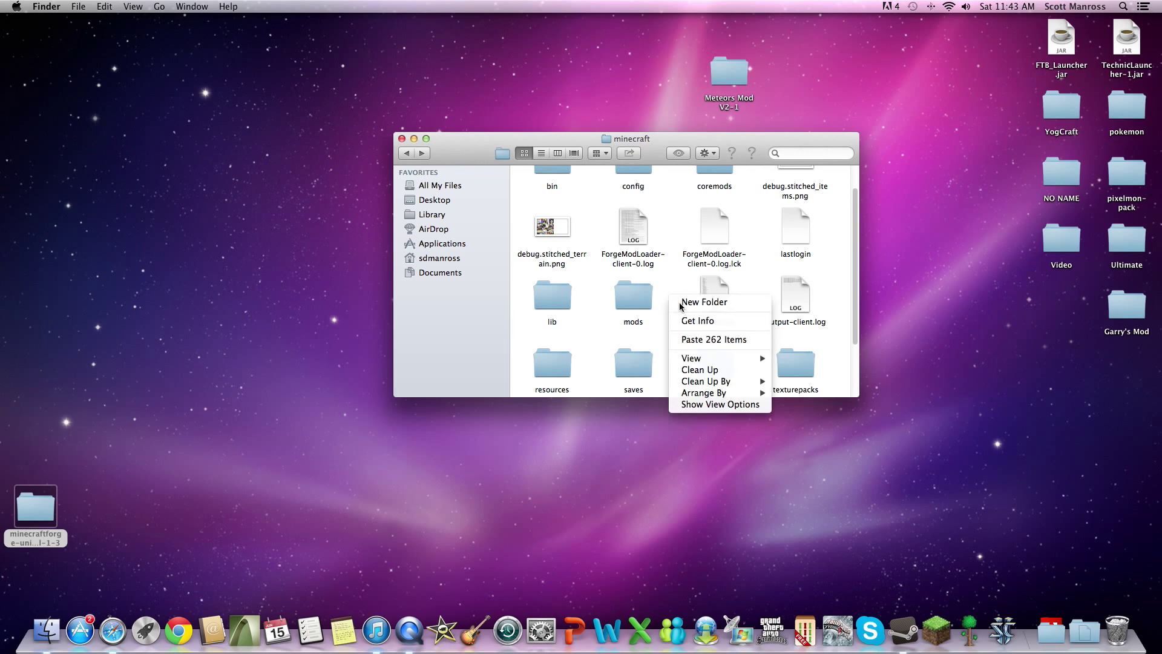
click(678, 304)
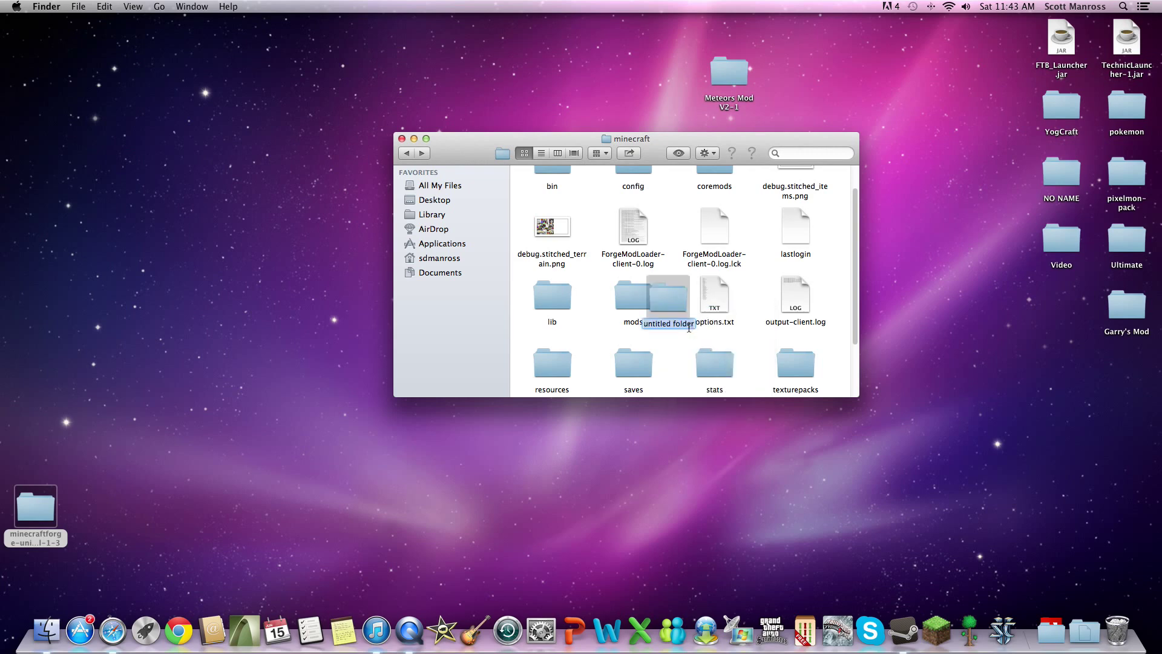
text(mods)
click(679, 307)
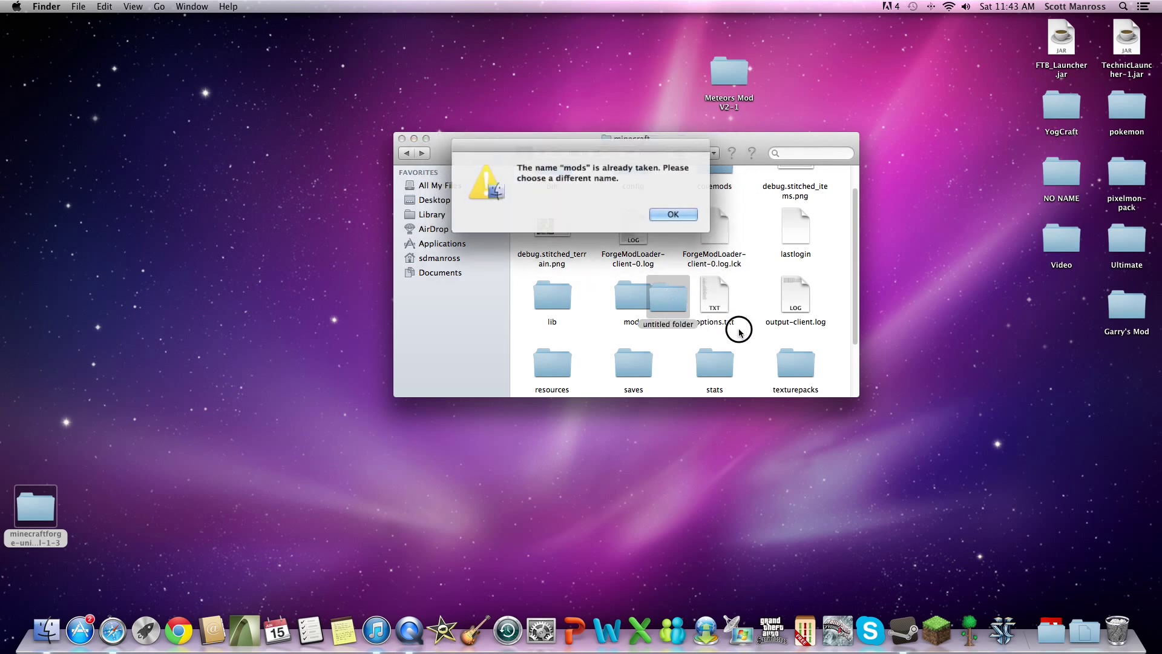
click(674, 215)
mouse_move(674, 293)
mouse_down()
mouse_move(700, 319)
mouse_move(705, 301)
mouse_move(1128, 637)
mouse_up()
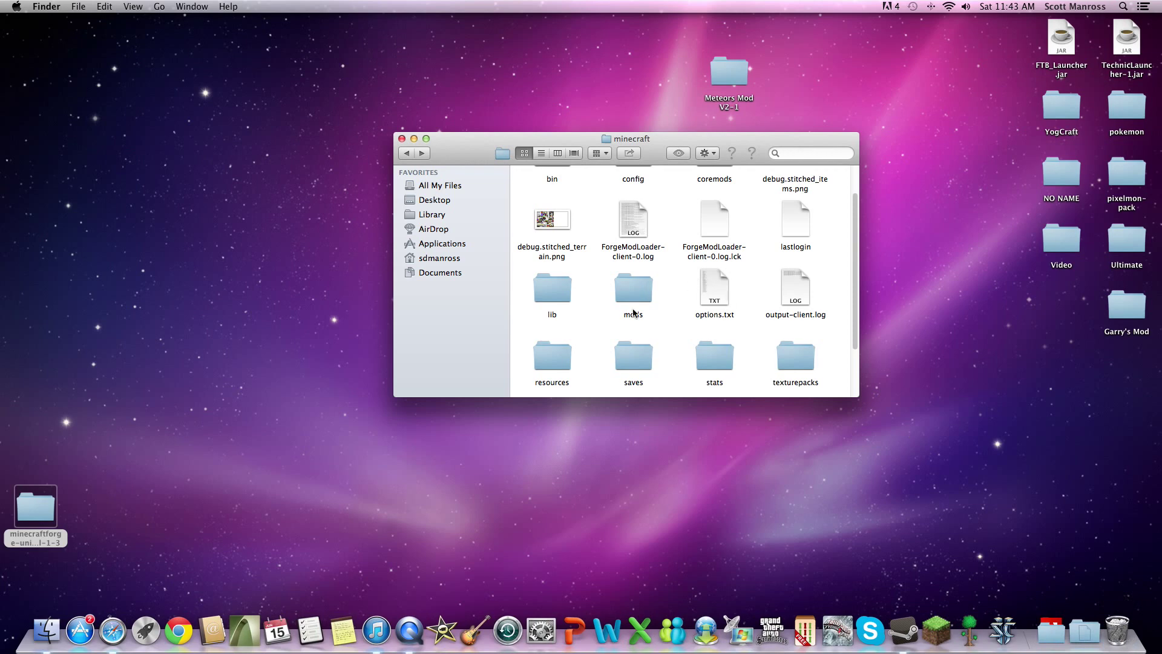
- Move the Meteors Mod V2-1 folder from the desktop into the mods folder
click(623, 291)
double_click(644, 285)
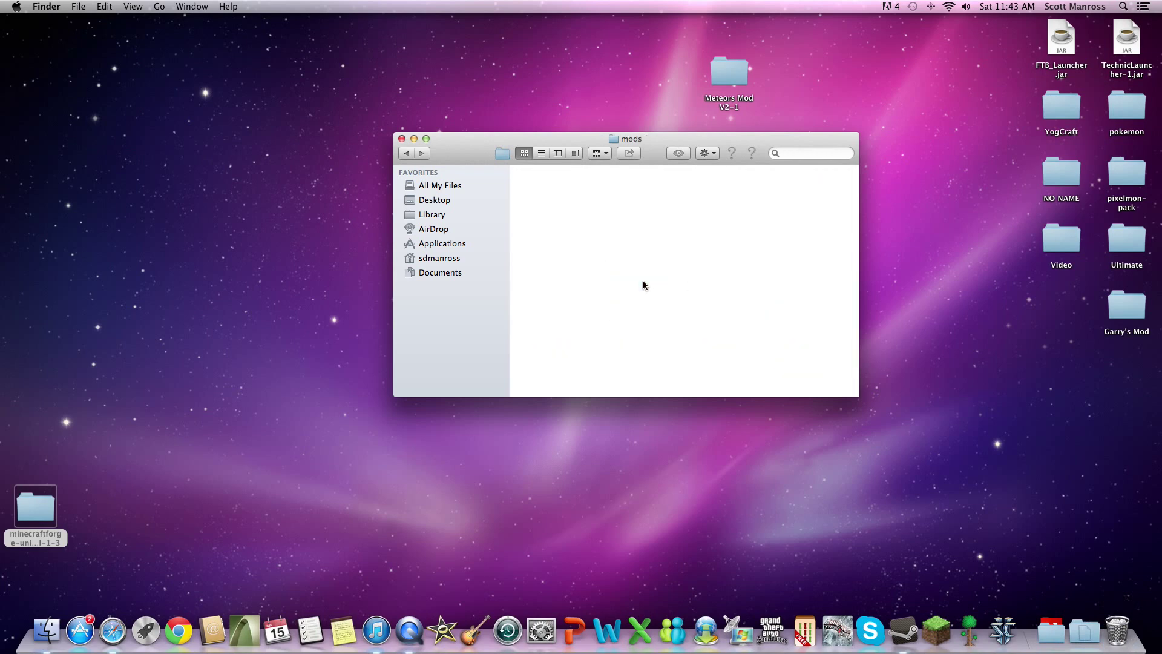
drag(789, 48, 709, 121)
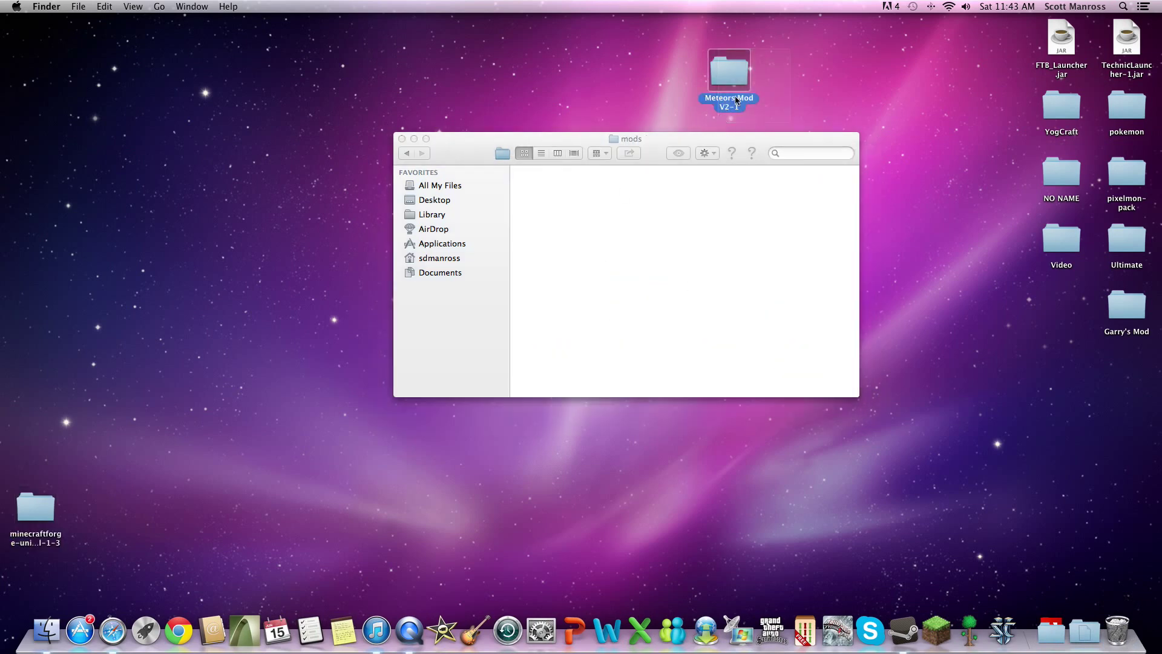
right_click(745, 78)
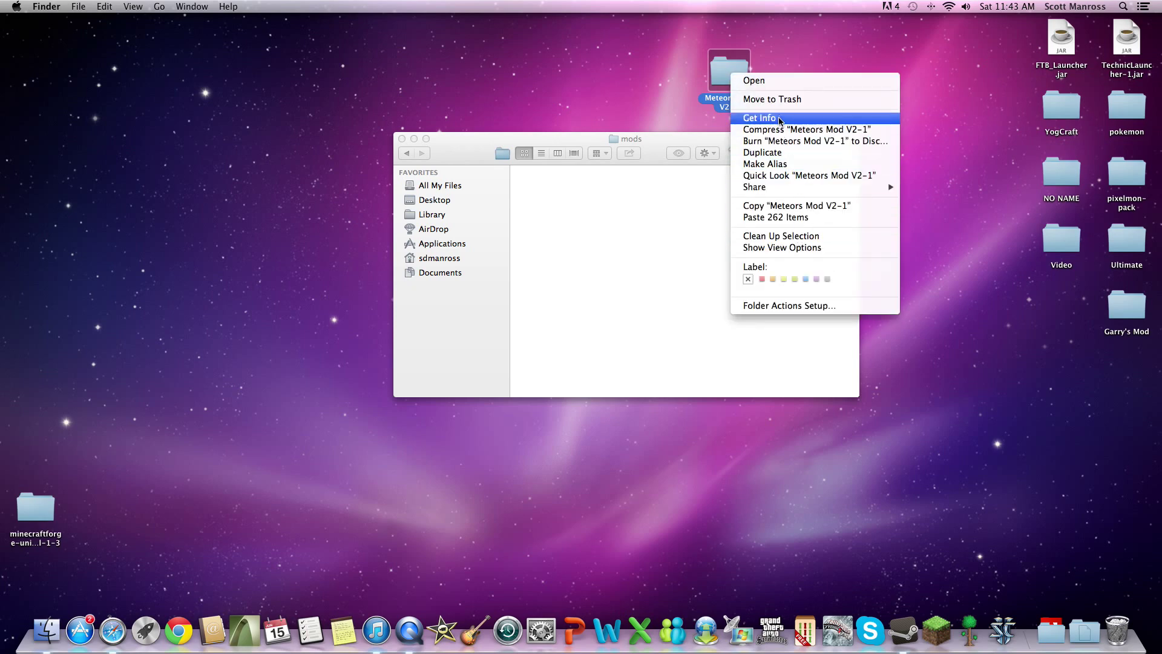
click(748, 75)
mouse_move(748, 76)
mouse_down()
mouse_move(648, 161)
mouse_move(542, 197)
mouse_move(565, 192)
mouse_move(577, 209)
mouse_up()
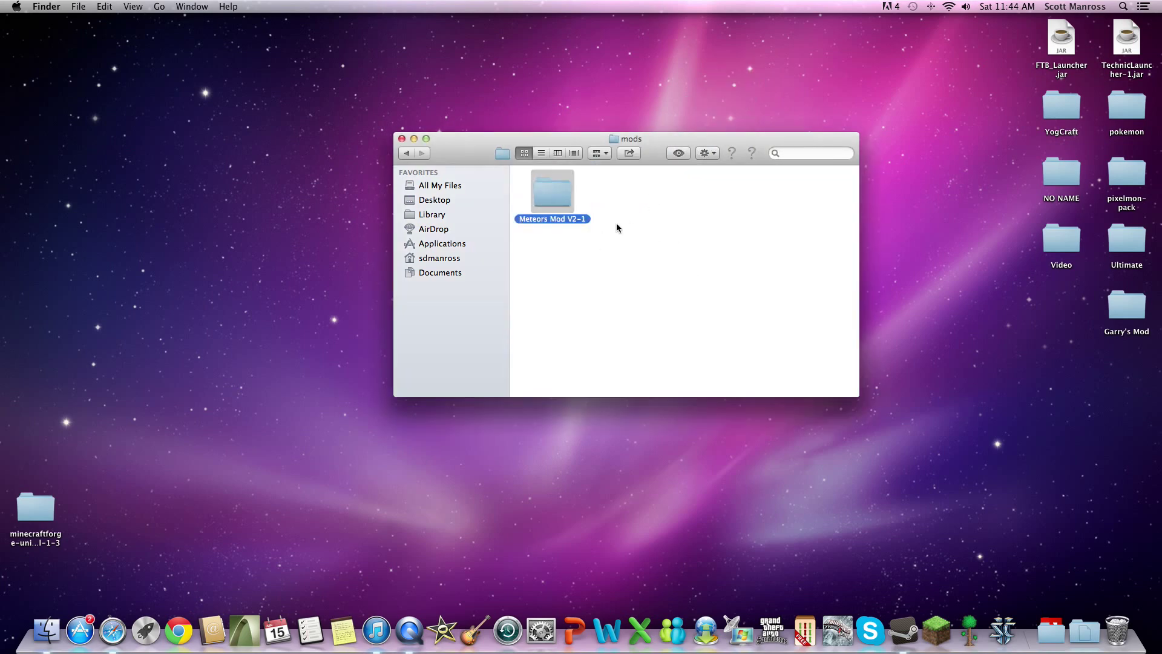
- Return to the minecraft folder and close its Finder window
click(615, 96)
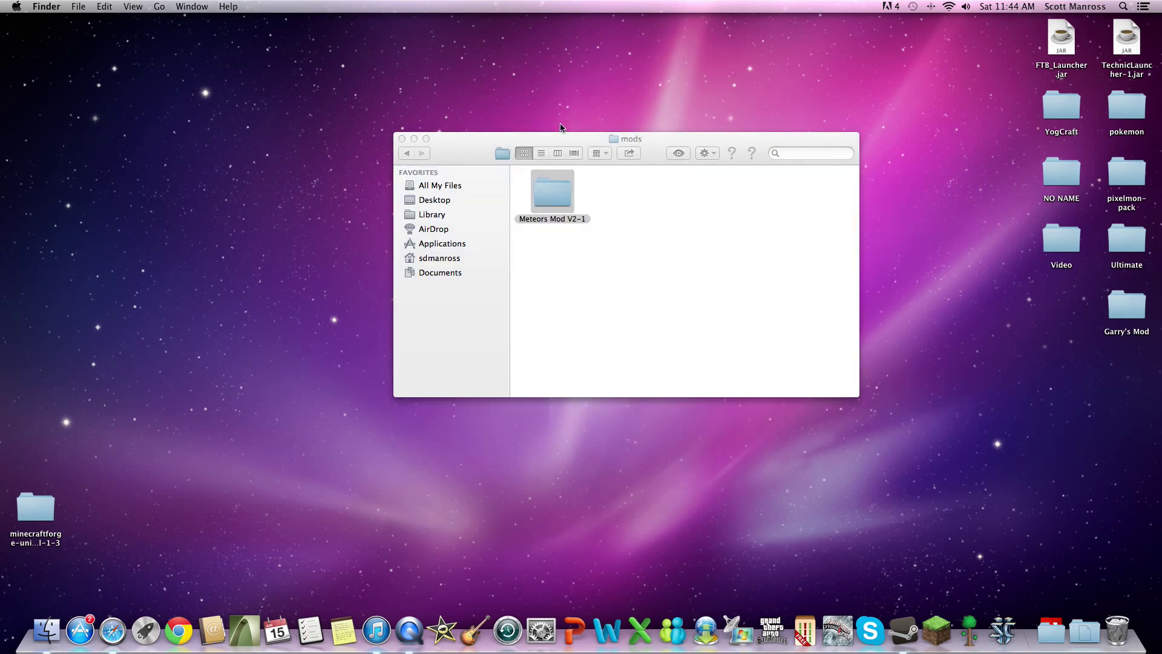
click(408, 153)
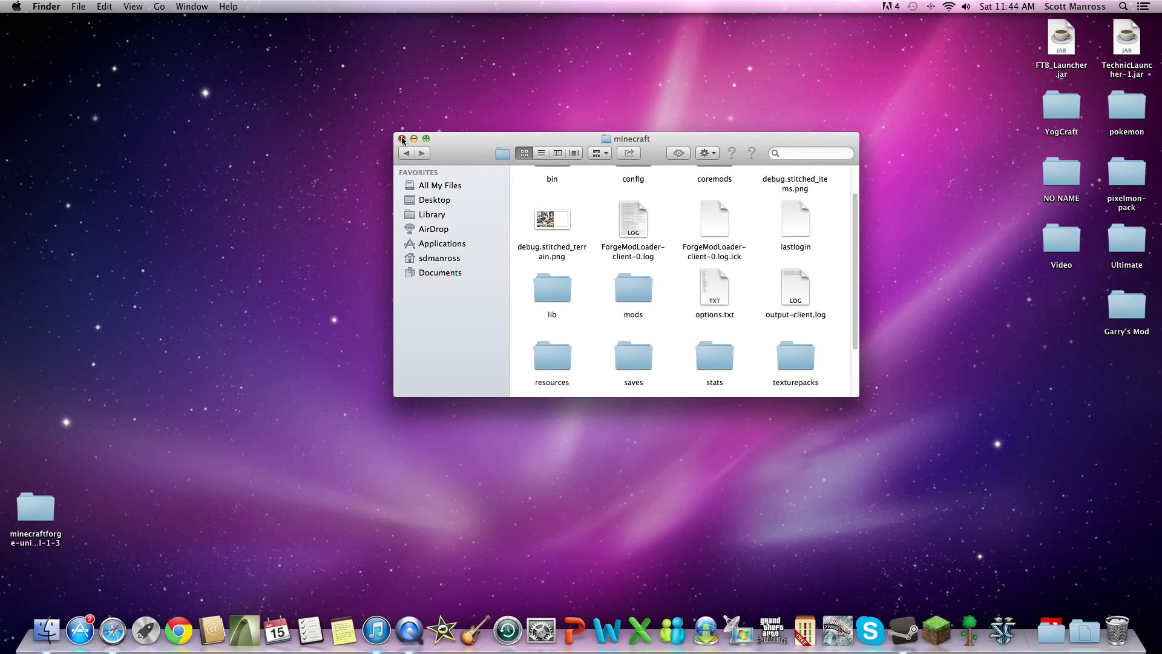
click(402, 139)
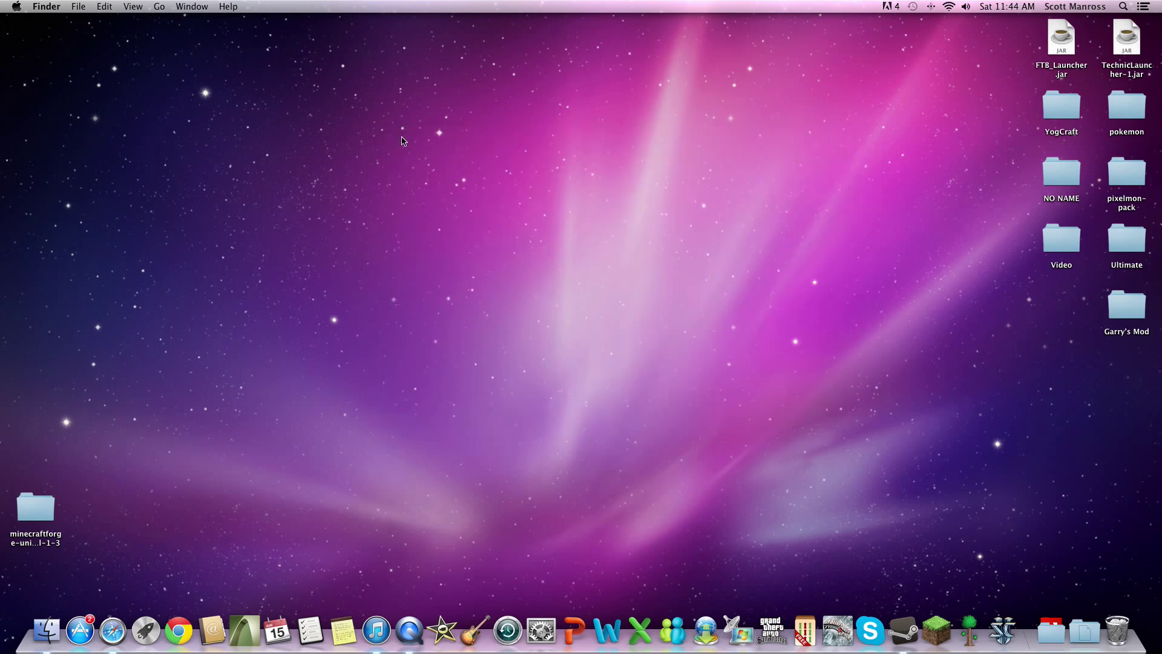
- Relaunch Minecraft, log in, and reposition the minecraftforge folder on the desktop
click(942, 627)
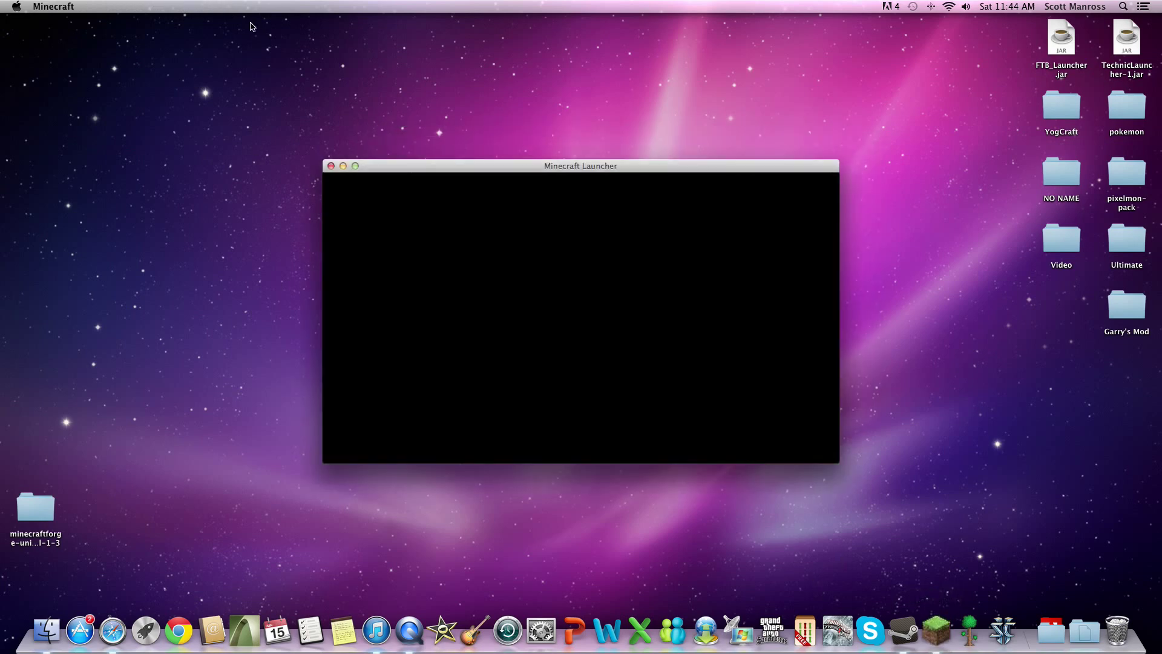
click(771, 437)
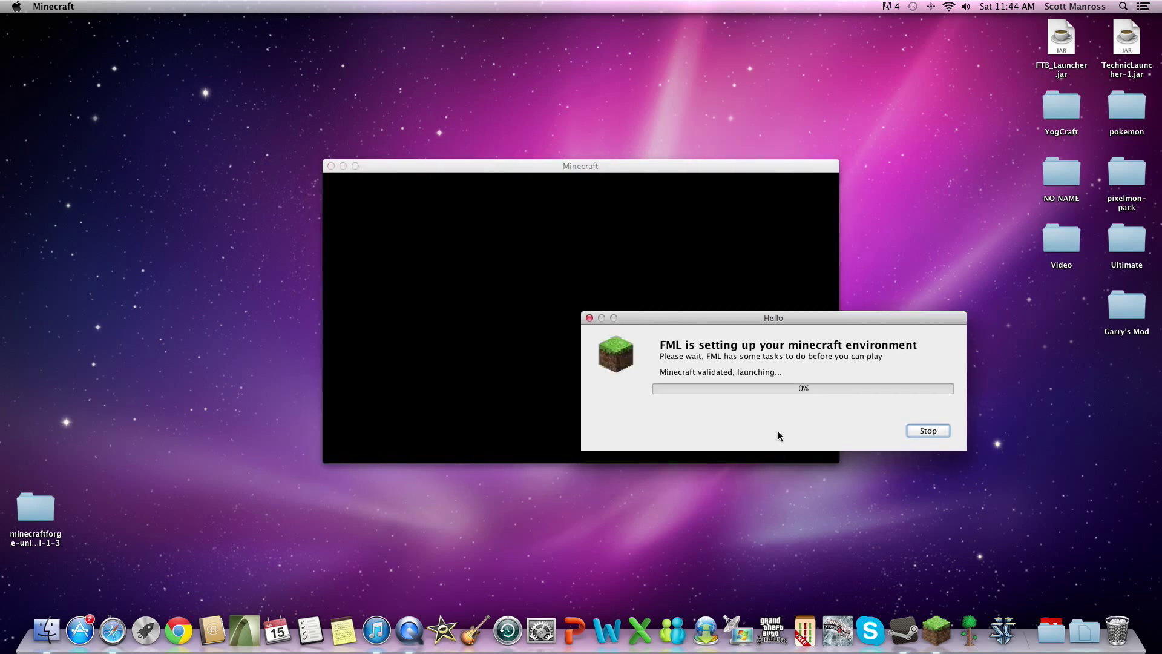
mouse_move(951, 291)
mouse_down()
mouse_move(259, 519)
mouse_move(315, 538)
mouse_up()
mouse_move(207, 311)
mouse_down()
mouse_move(17, 563)
mouse_move(25, 554)
mouse_up()
drag(35, 508, 69, 554)
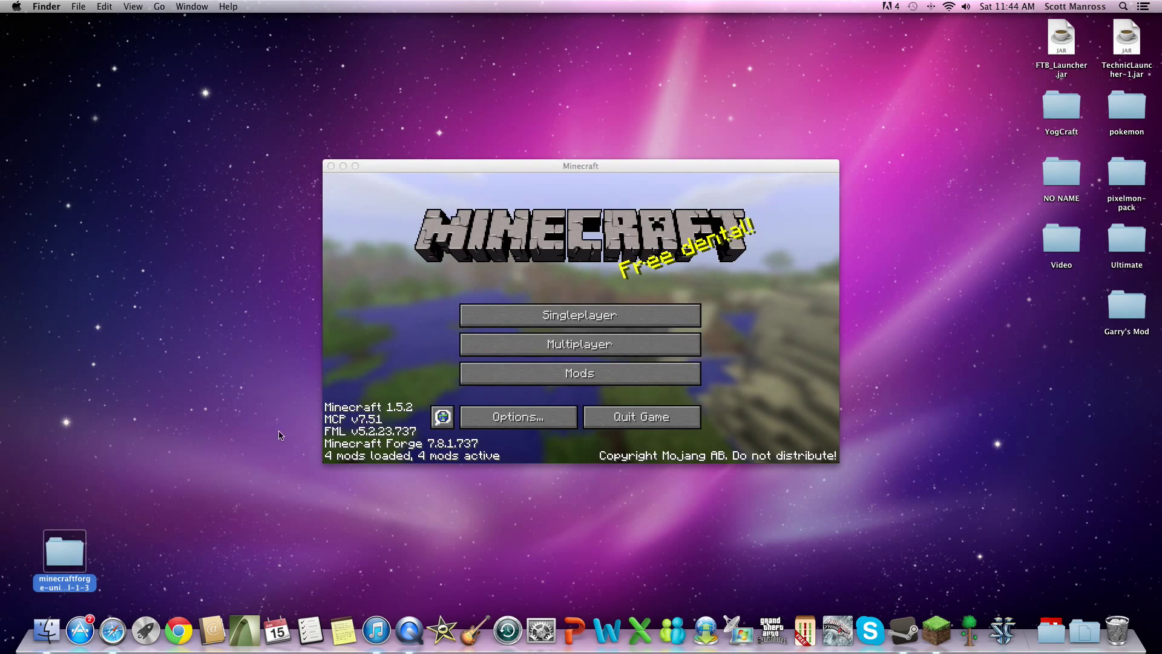
click(303, 508)
- Confirm Falling Meteors 2.10.2 is among the 4 loaded mods, then return to the main menu
click(602, 378)
click(575, 372)
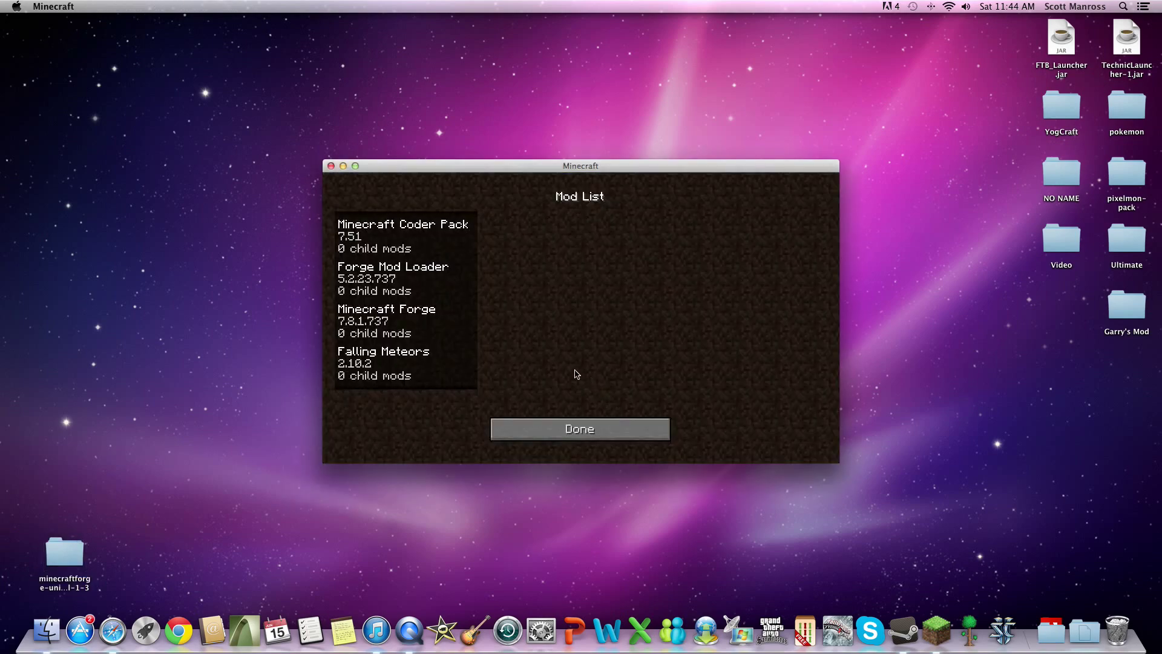
click(436, 363)
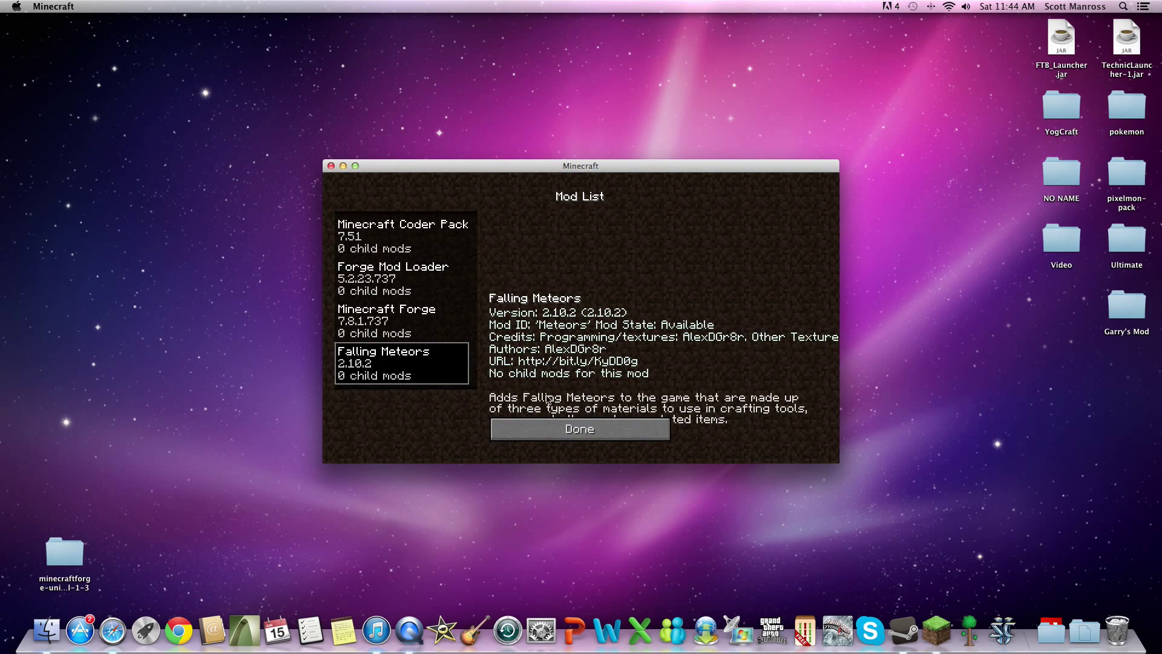
click(399, 320)
click(399, 278)
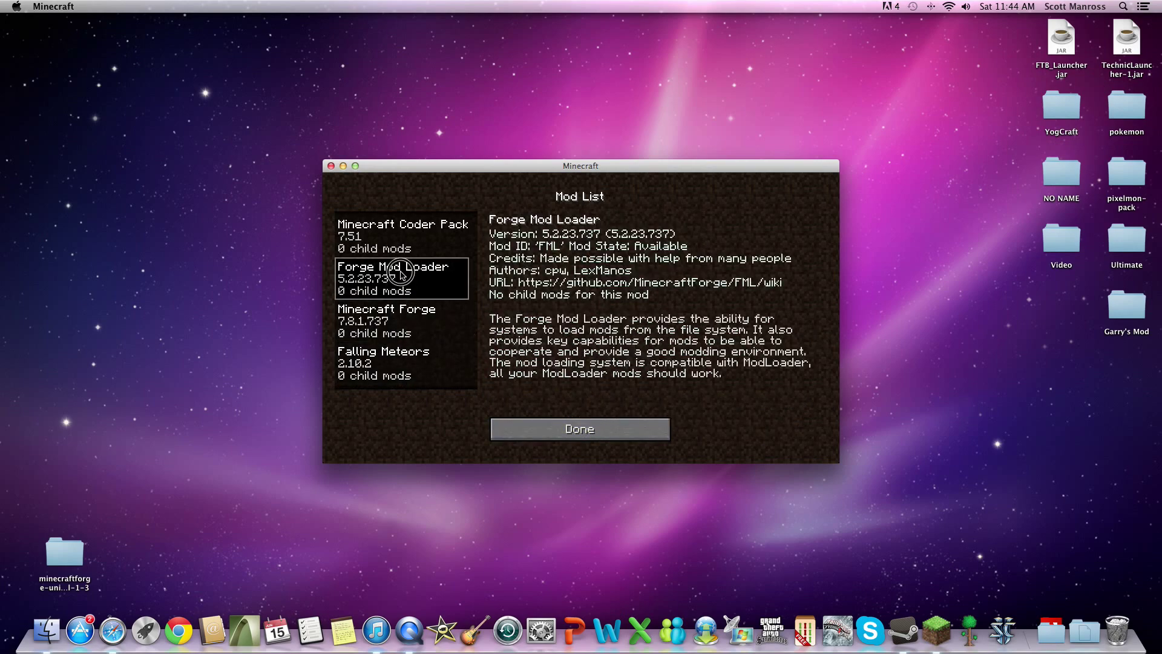
click(400, 253)
click(563, 427)
drag(584, 165, 595, 135)
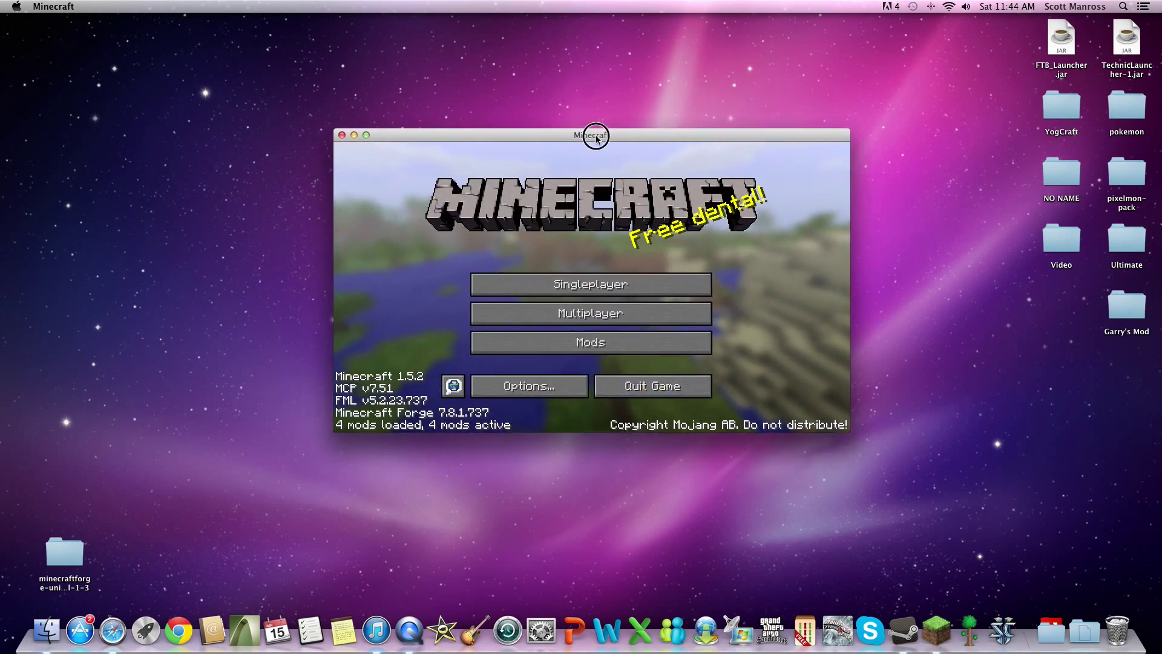